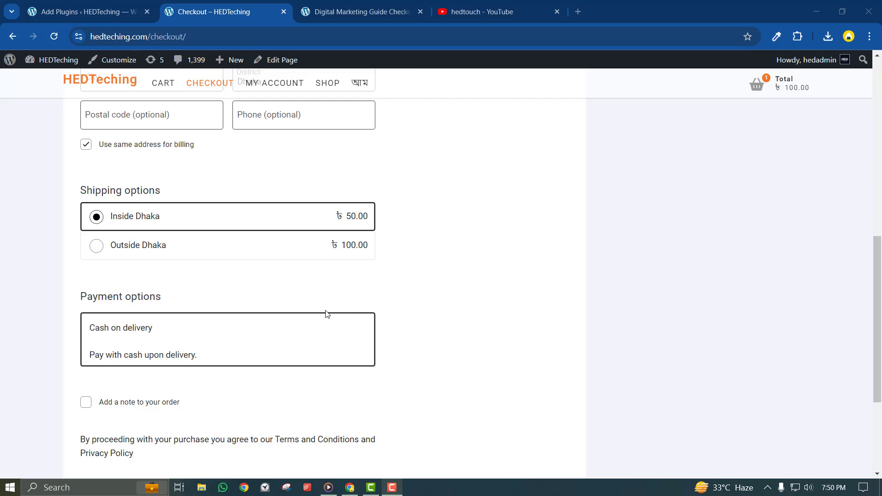
- Review the store's checkout page from the contact information down to the shipping and payment options
scroll(380, 202, "up", 10)
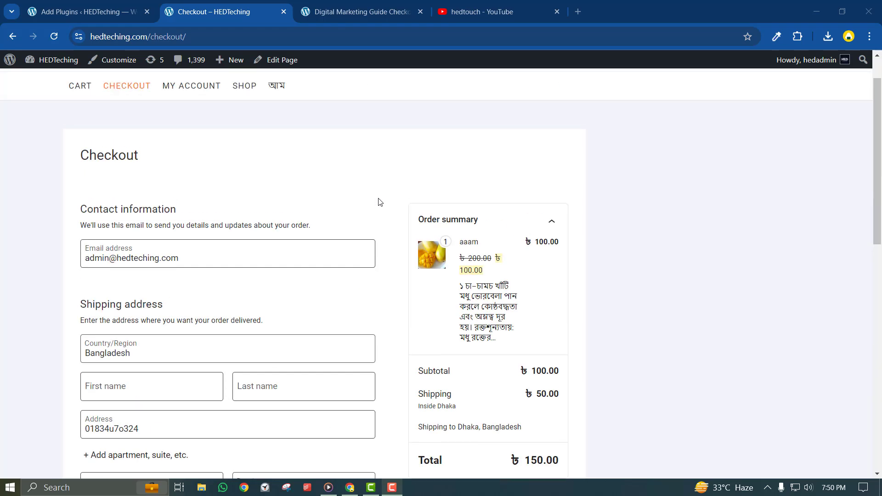
scroll(380, 203, "down", 7)
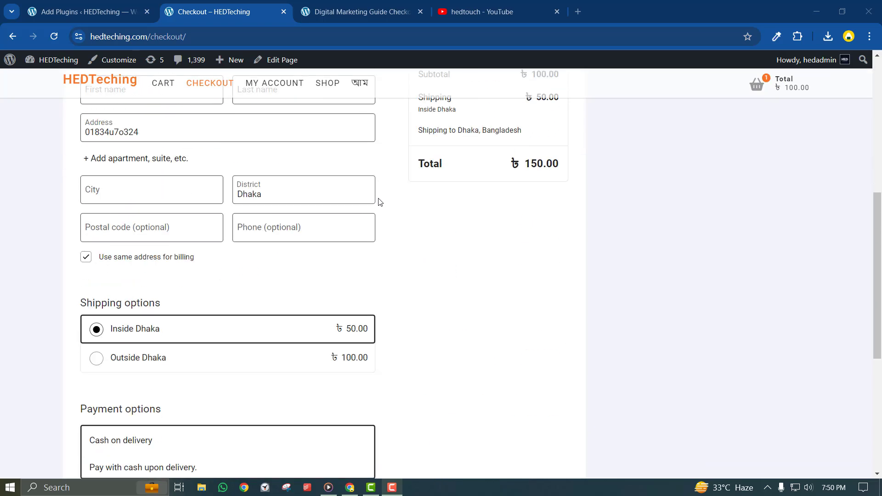
scroll(380, 202, "down", 6)
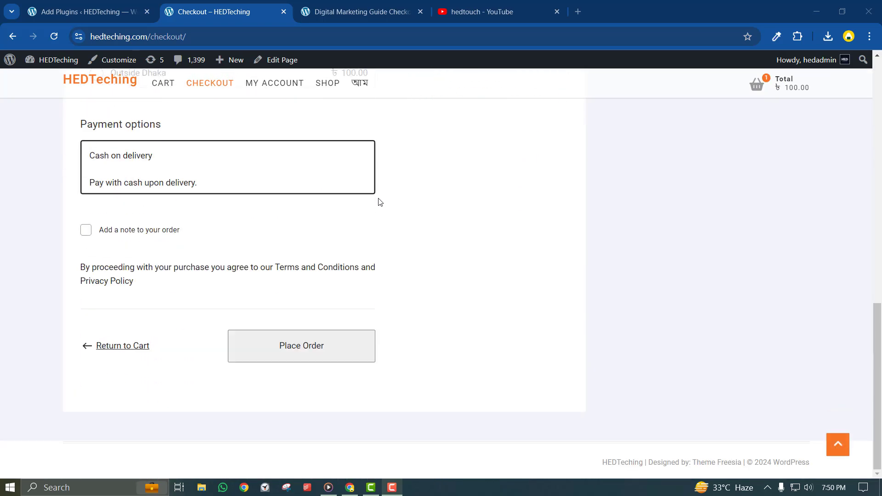
scroll(199, 230, "up", 2)
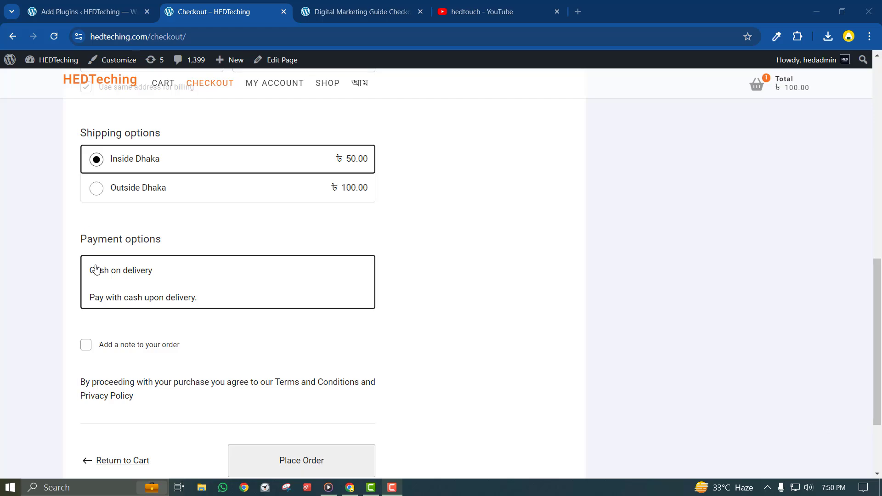
- Return to the plugin search results for bkash and locate the SoftTech-IT bKash, Rocket, Nagad plugin
left_click(453, 4)
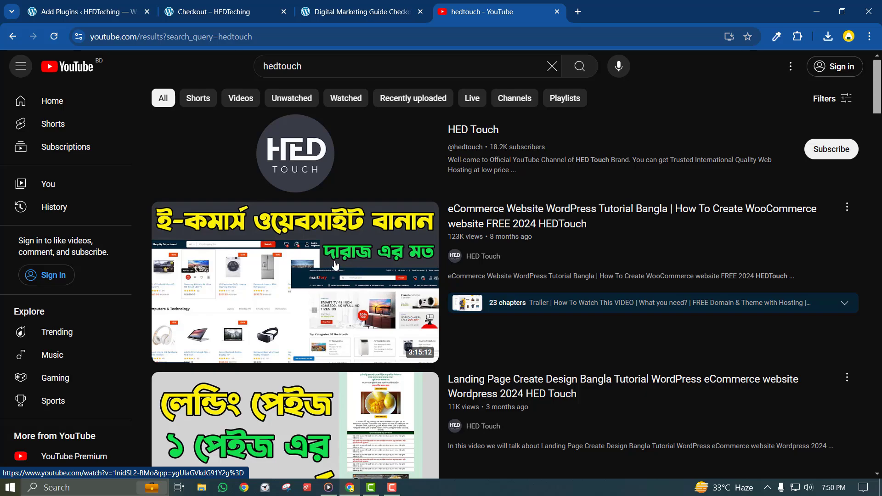
left_click(108, 6)
scroll(277, 307, "up", 3)
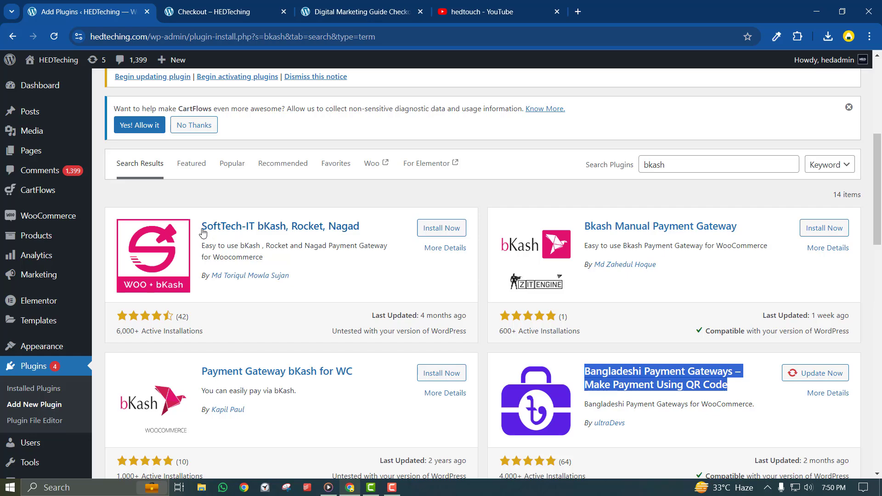
left_click_drag(380, 231, 202, 231)
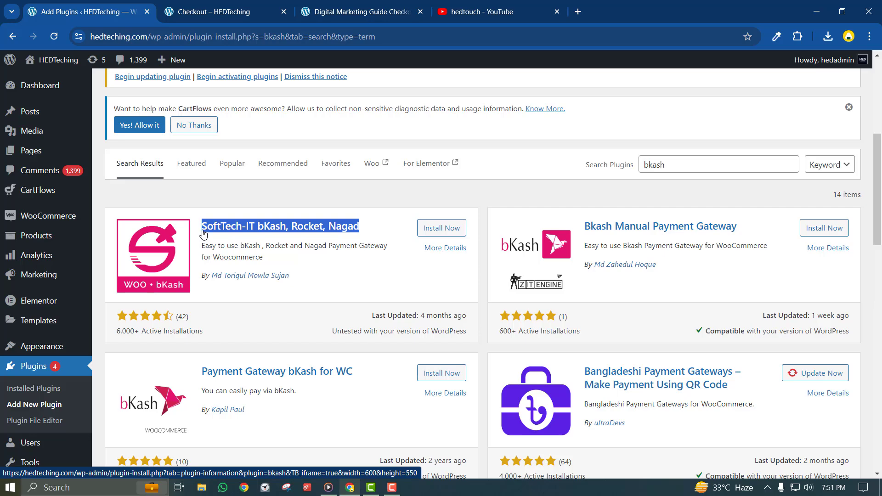
- Check which payment options the store's standard checkout page offers
left_click(213, 12)
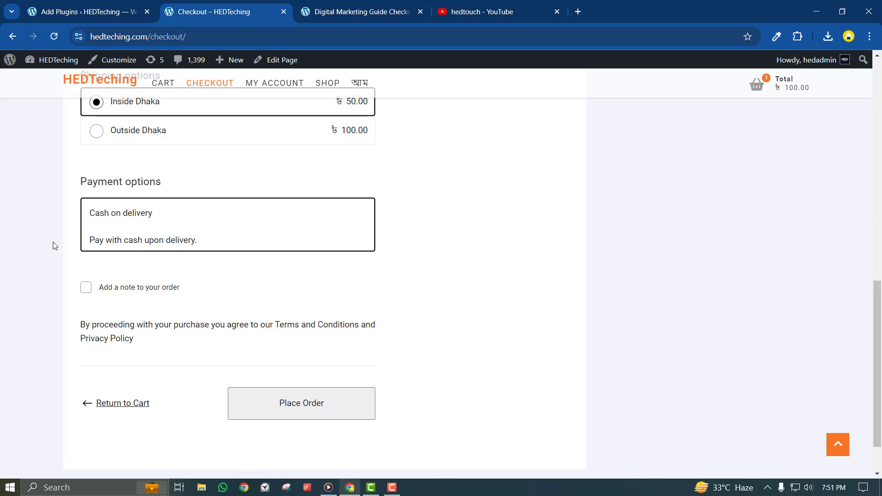
left_click_drag(90, 213, 200, 248)
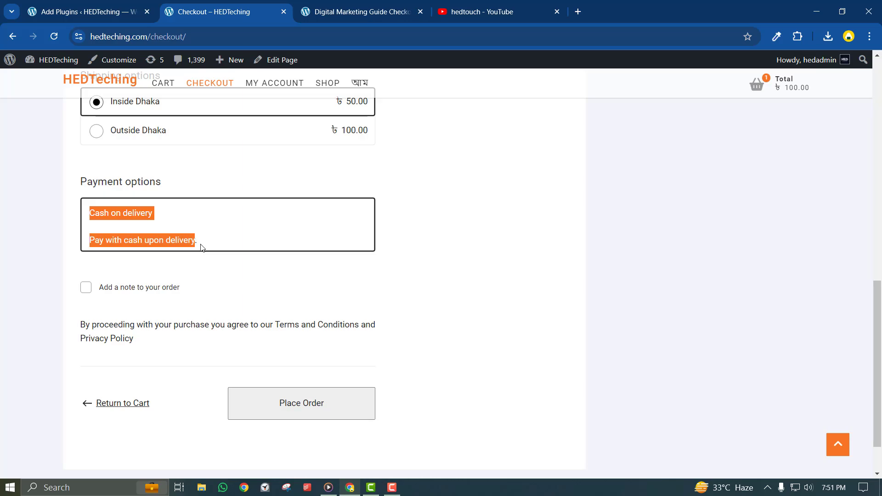
scroll(199, 247, "up", 5)
- Look through the bKash plugin search results and find Bangladeshi Payment Gateways – Make Payment Using QR Code
key("ctrl+shift+Tab")
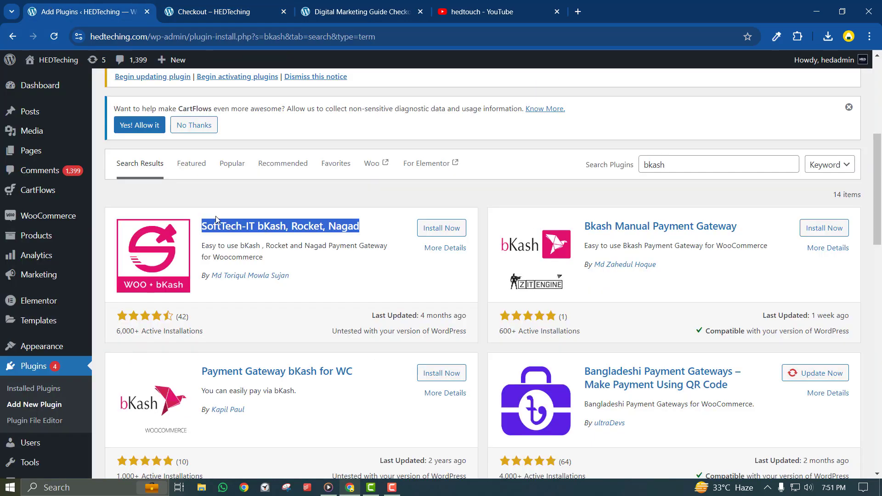
left_click(271, 189)
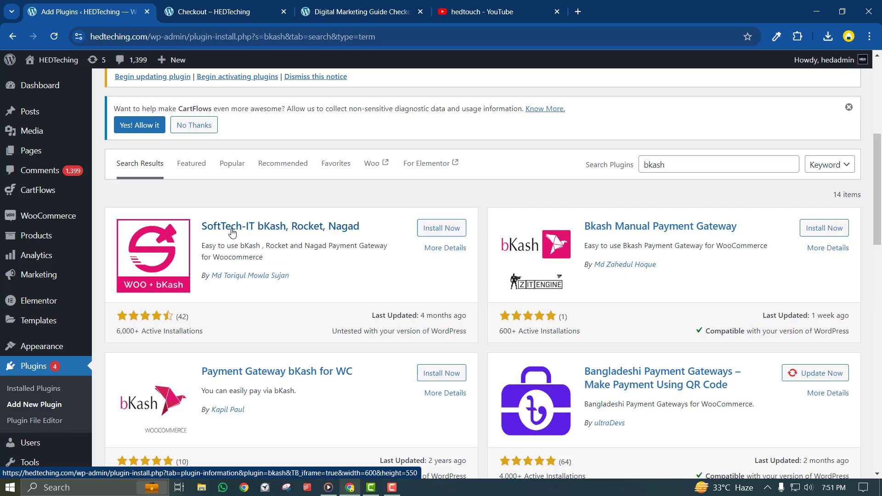
scroll(354, 290, "down", 4)
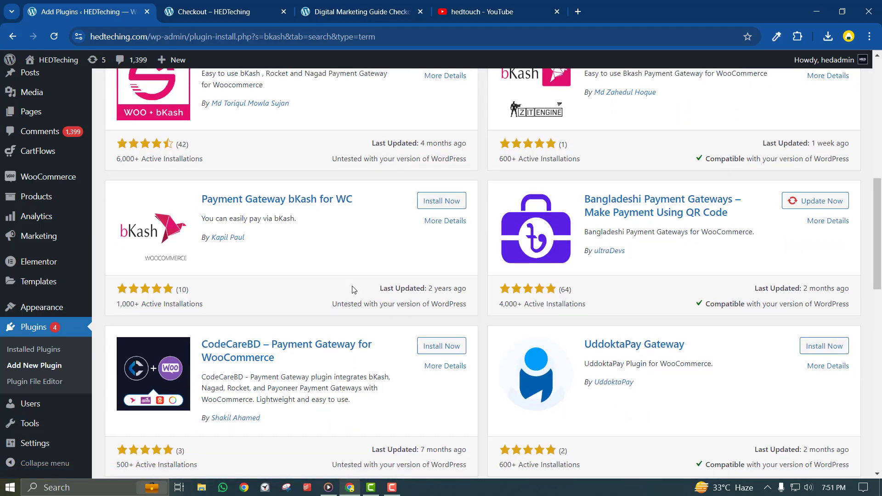
scroll(354, 290, "down", 4)
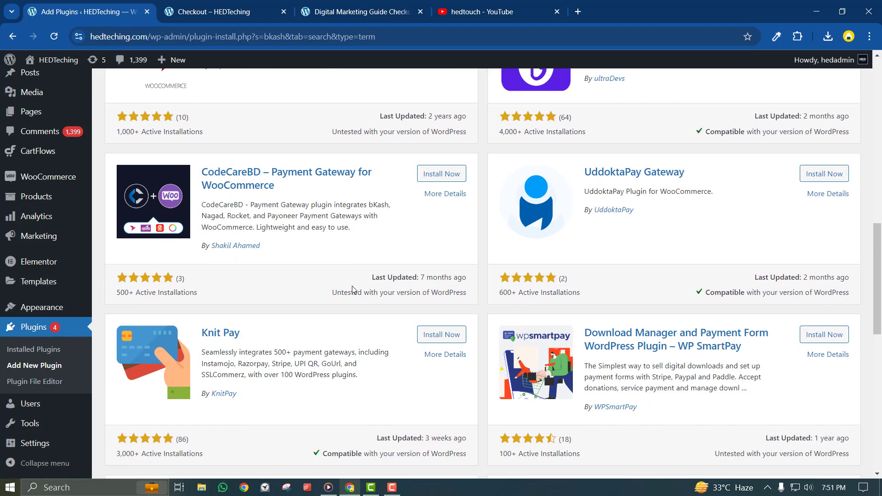
scroll(353, 289, "up", 3)
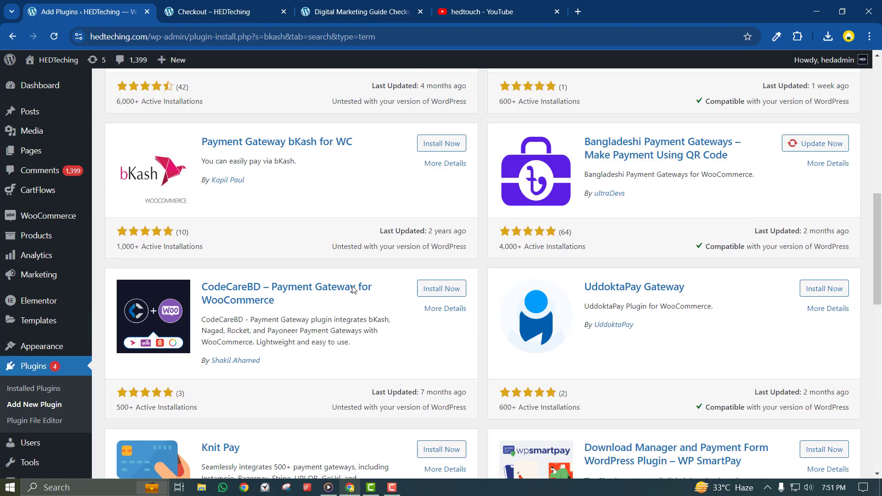
scroll(353, 290, "up", 3)
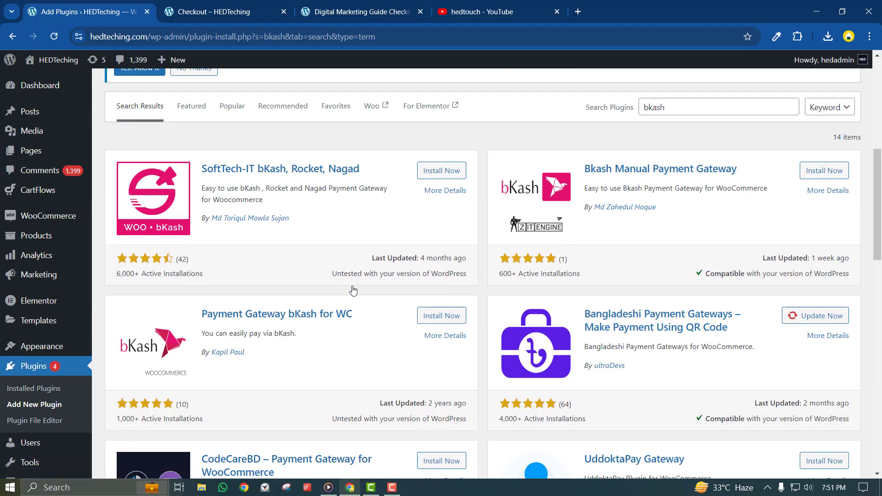
scroll(363, 290, "down", 3)
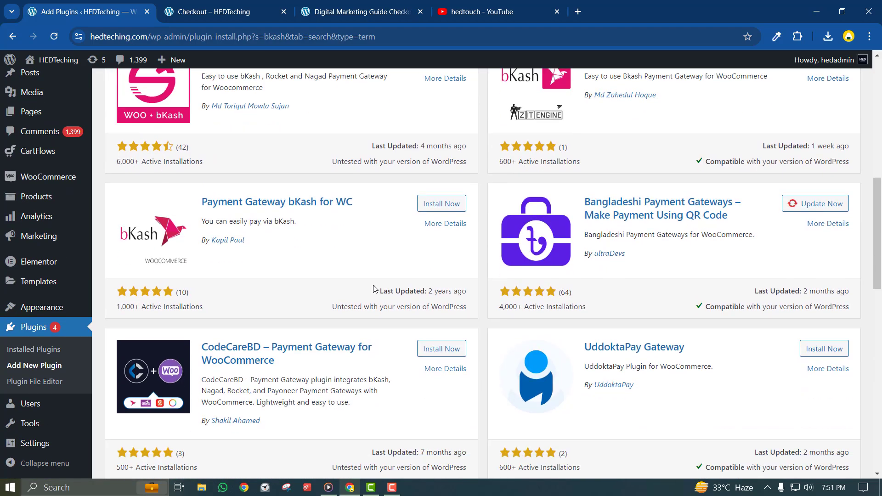
scroll(500, 361, "down", 3)
scroll(500, 363, "up", 4)
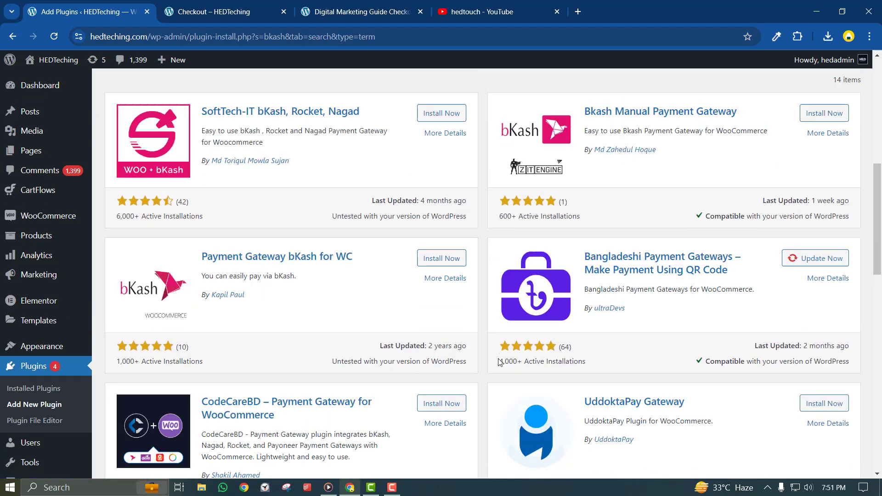
left_click_drag(738, 271, 568, 250)
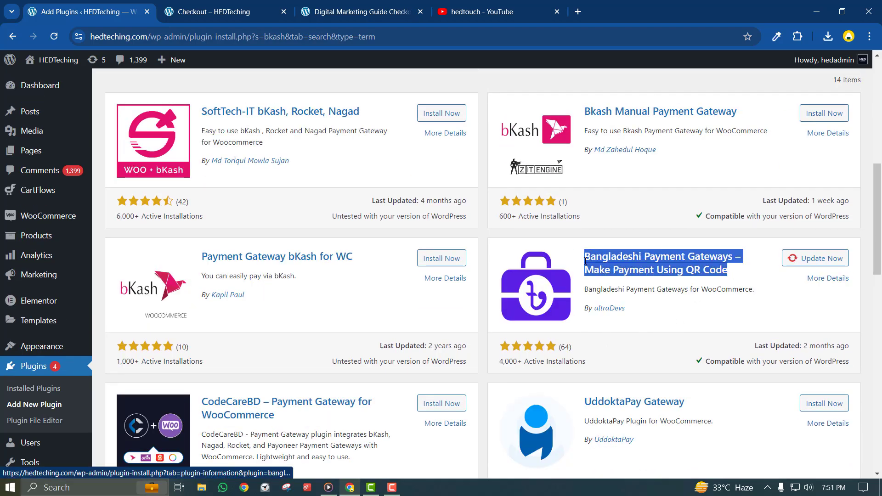
- Bring up the Digital Marketing Guide checkout page and read the bKash payment instructions
left_click(461, 5)
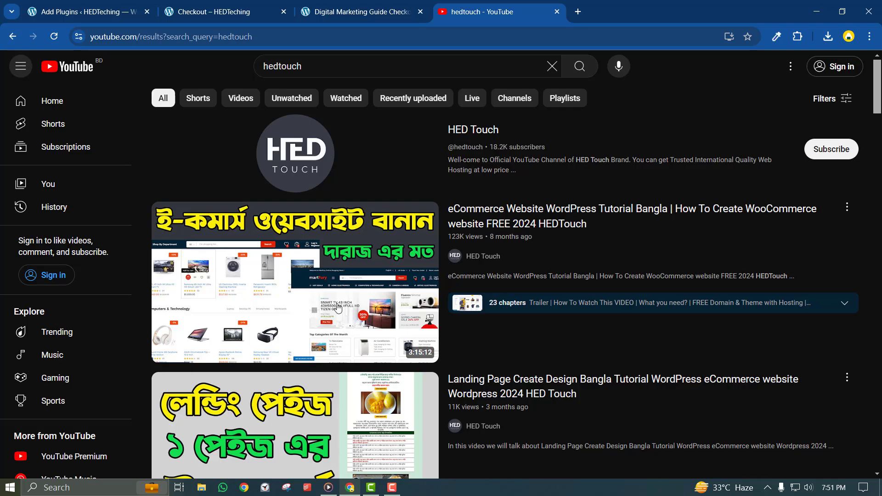
scroll(377, 345, "down", 1)
left_click(117, 4)
left_click(360, 4)
scroll(288, 236, "down", 15)
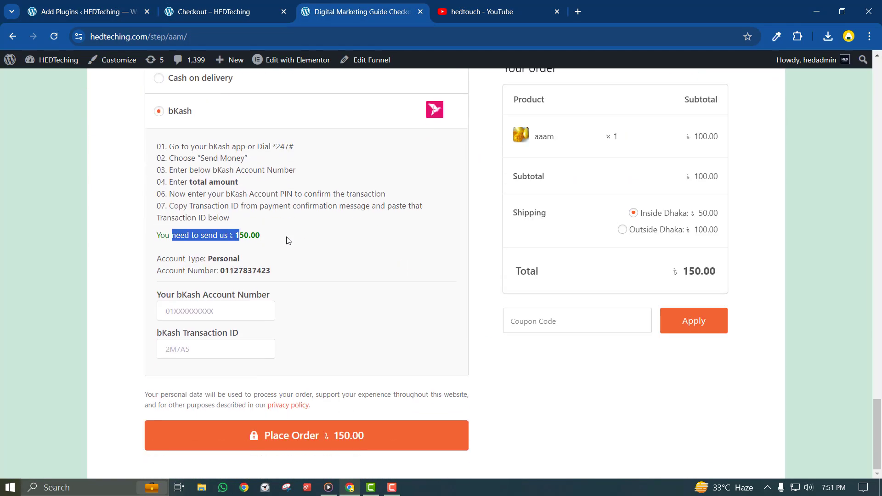
left_click(243, 249)
left_click_drag(240, 220, 155, 147)
left_click(178, 162)
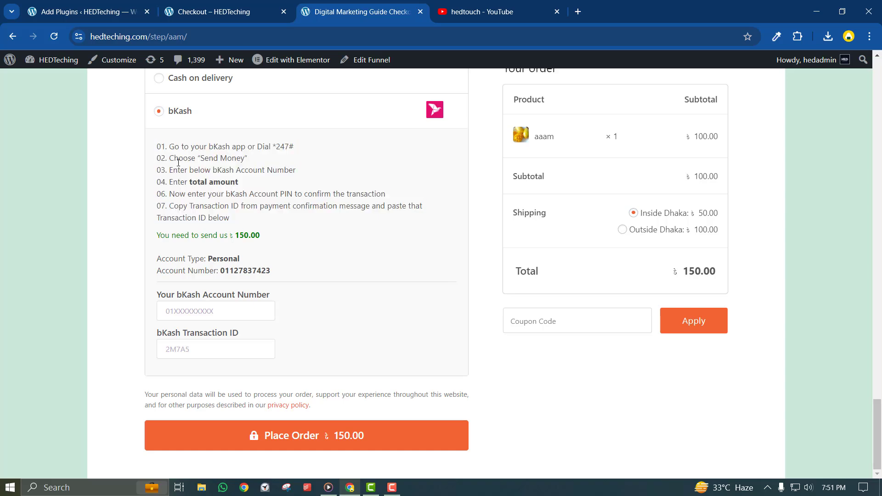
left_click_drag(177, 150, 157, 160)
left_click(243, 220)
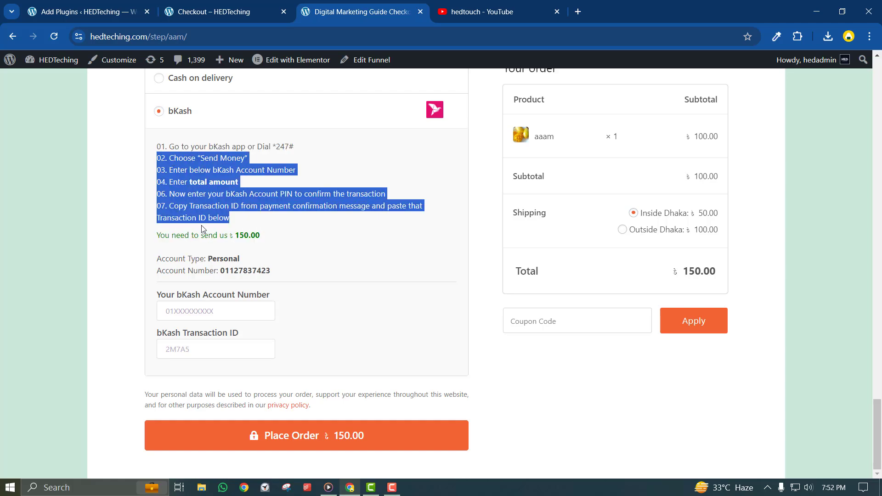
- Examine the amount due, the merchant account details, and the bKash account number and transaction ID fields
left_click_drag(266, 238, 226, 260)
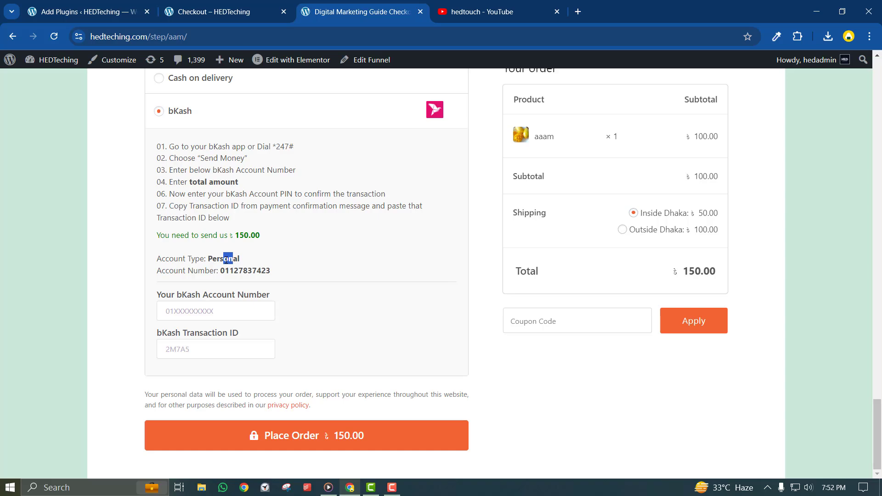
left_click_drag(241, 255, 196, 256)
left_click_drag(271, 271, 194, 279)
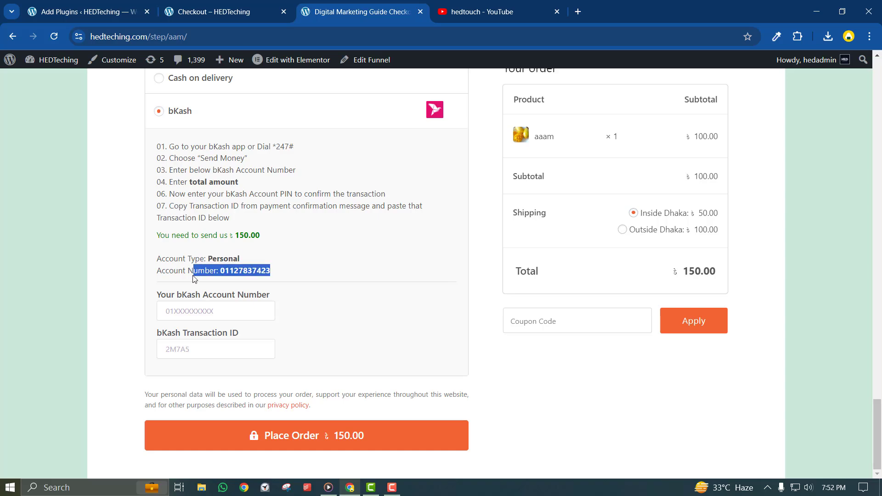
left_click(186, 310)
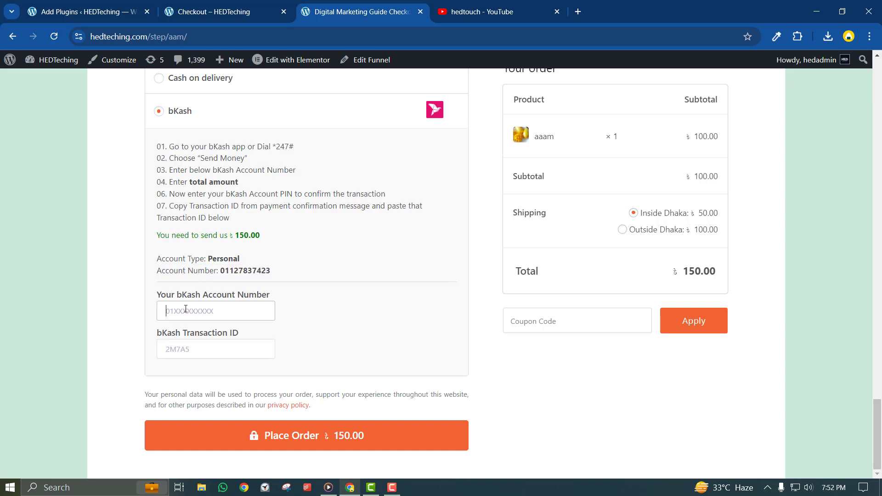
left_click(187, 348)
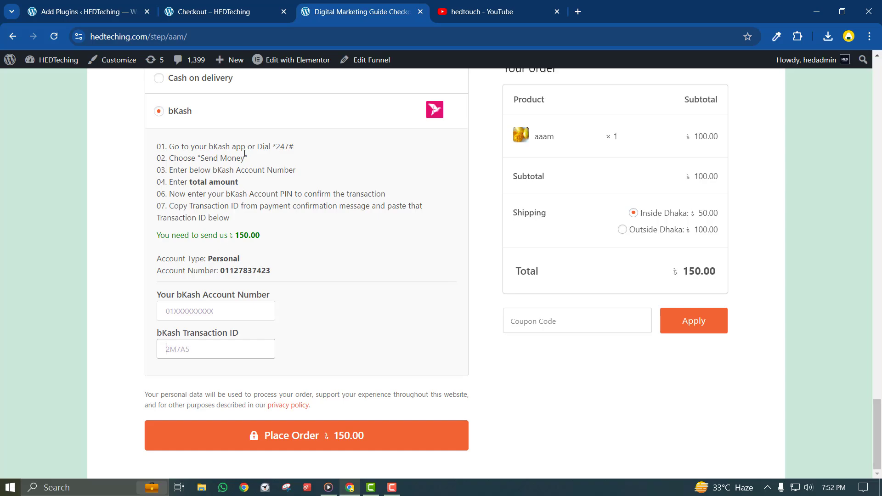
- Reread the bKash payment instructions and check the transaction ID field and the billing details above
left_click_drag(248, 193, 161, 140)
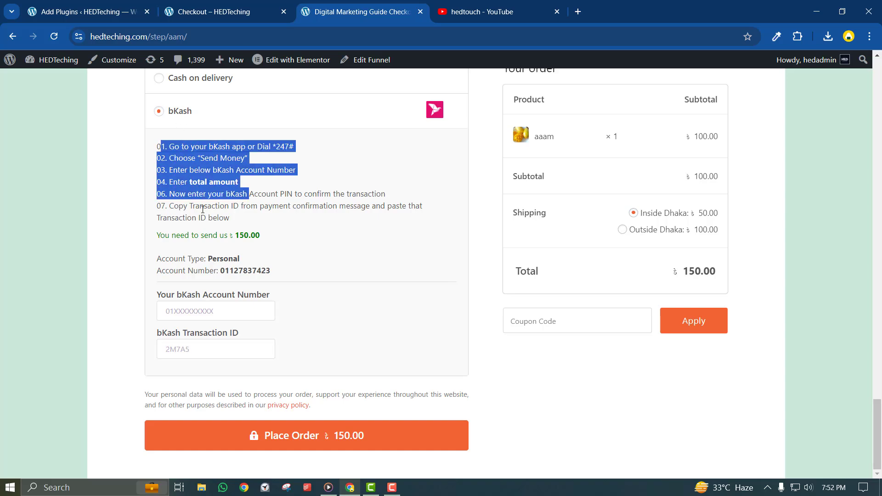
left_click(252, 350)
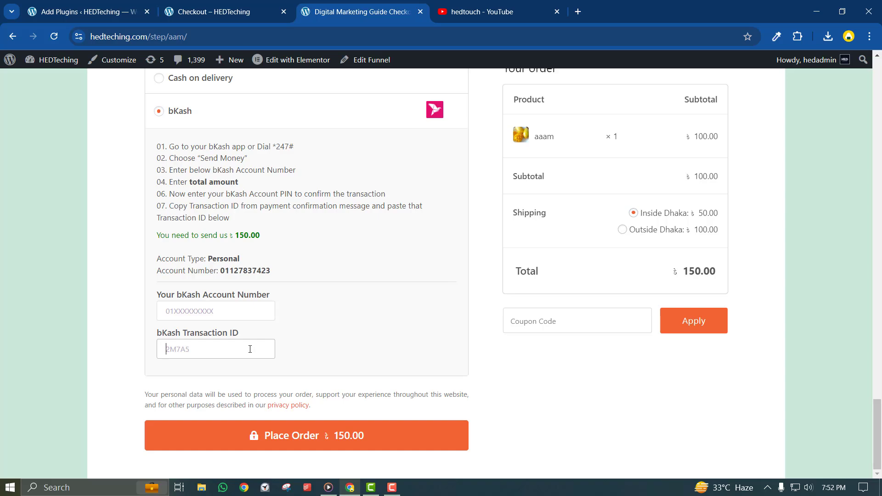
scroll(250, 349, "up", 3)
scroll(249, 350, "up", 3)
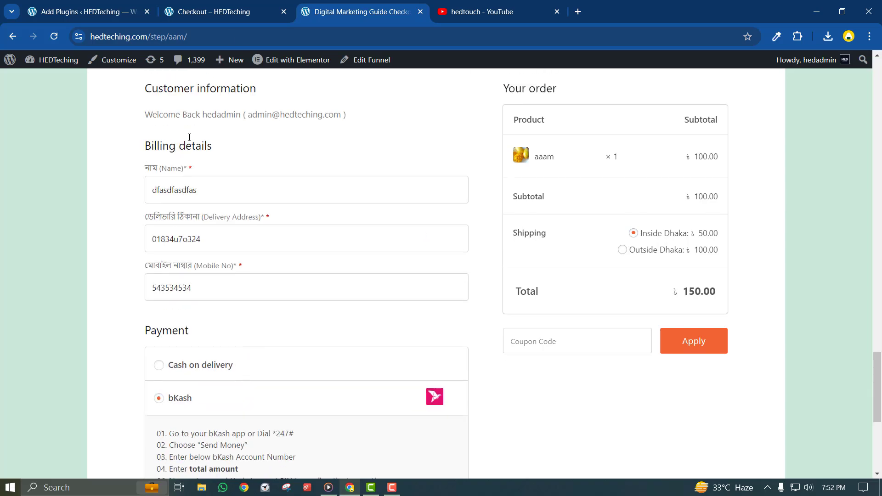
- Update the Bangladeshi Payment Gateways – Make Payment Using QR Code plugin from the plugin search results
left_click(232, 12)
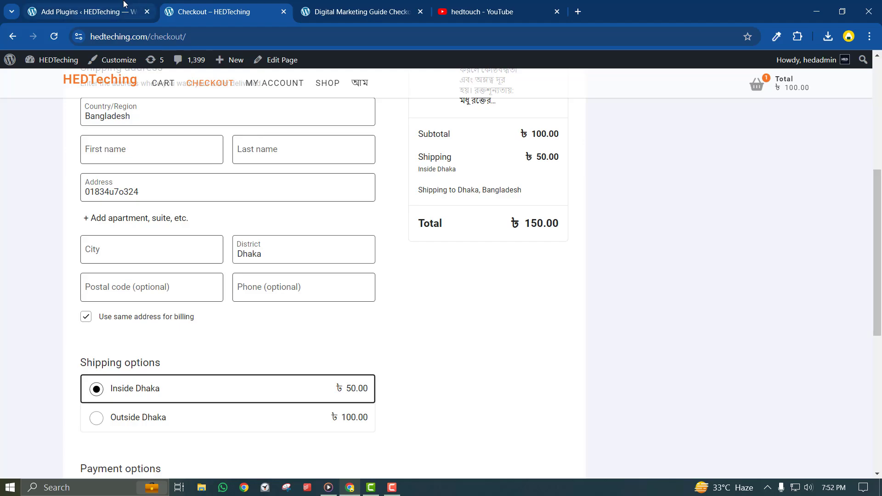
left_click(82, 11)
left_click(798, 259)
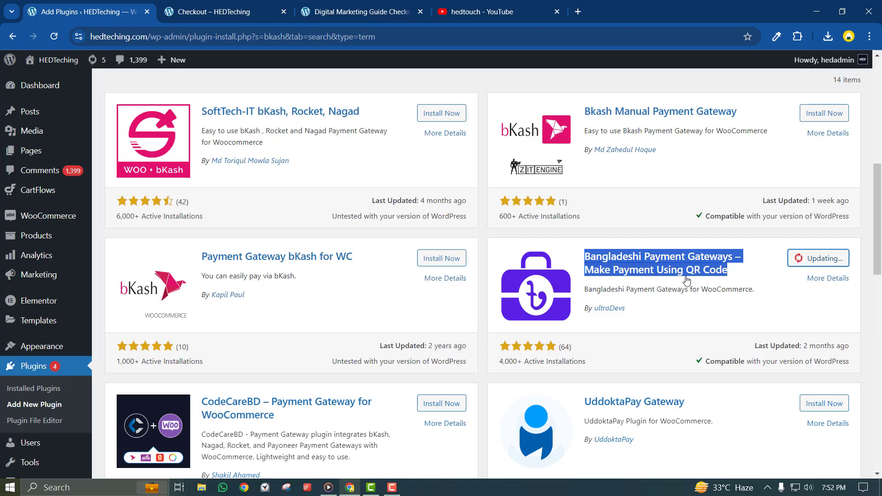
left_click(250, 12)
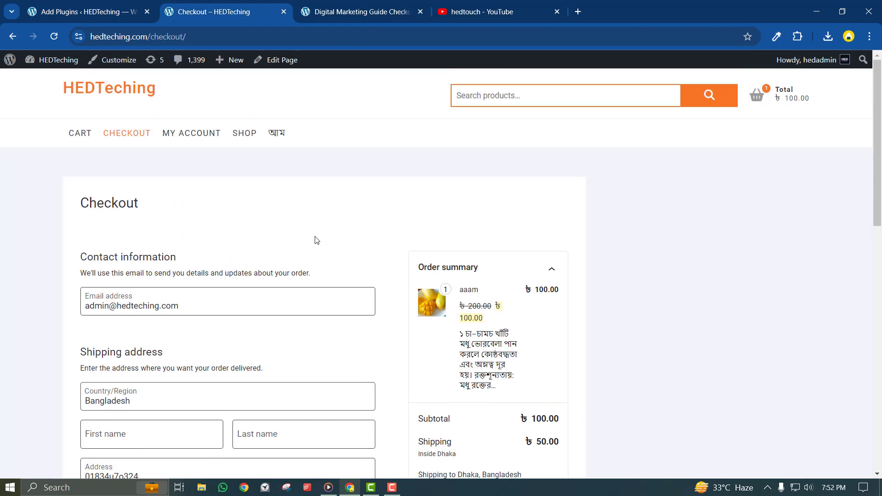
left_click(326, 6)
left_click(260, 6)
left_click(74, 12)
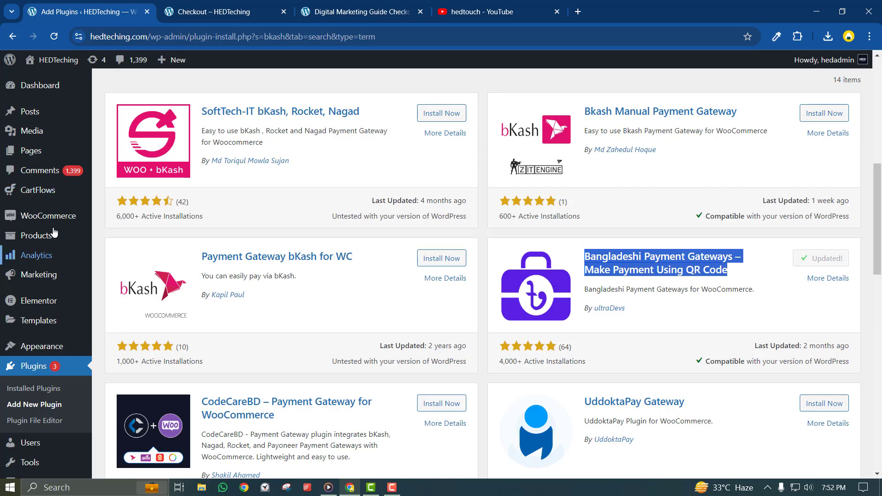
- Open the WooCommerce settings in the site's admin area
mouse_move(54, 218)
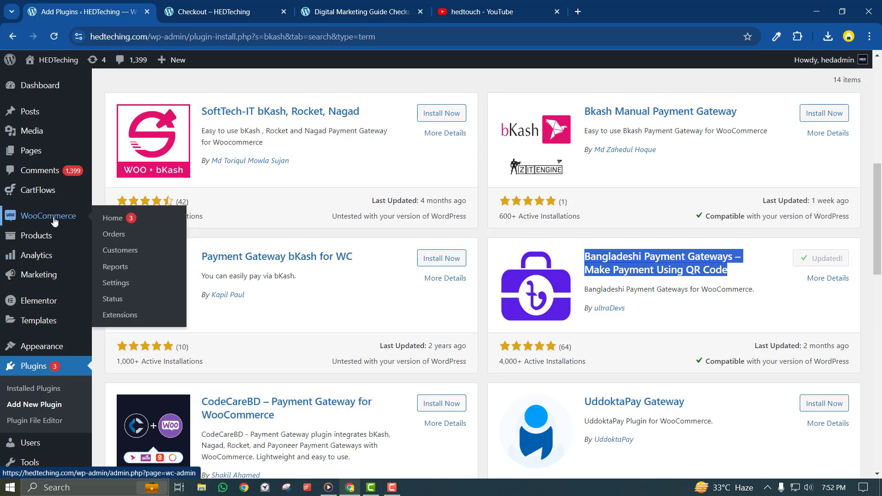
left_click(115, 283)
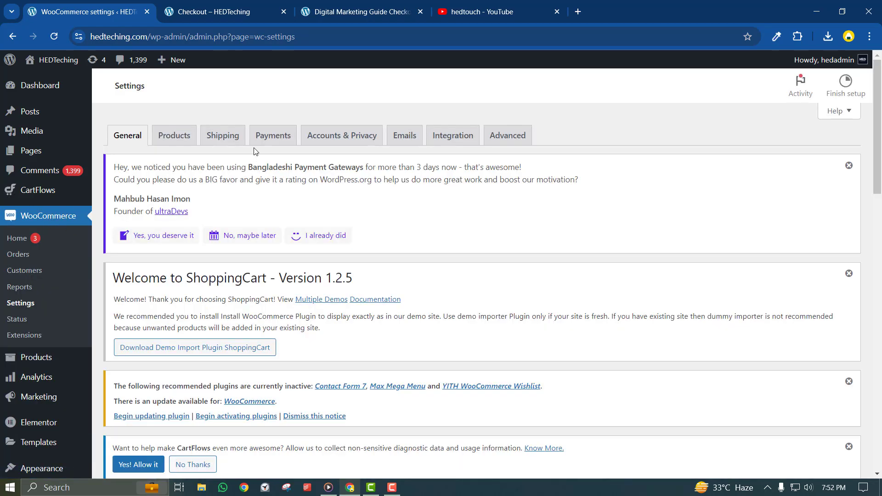
- Enable the rocket and nagad gateways in the WooCommerce payment methods
left_click(258, 146)
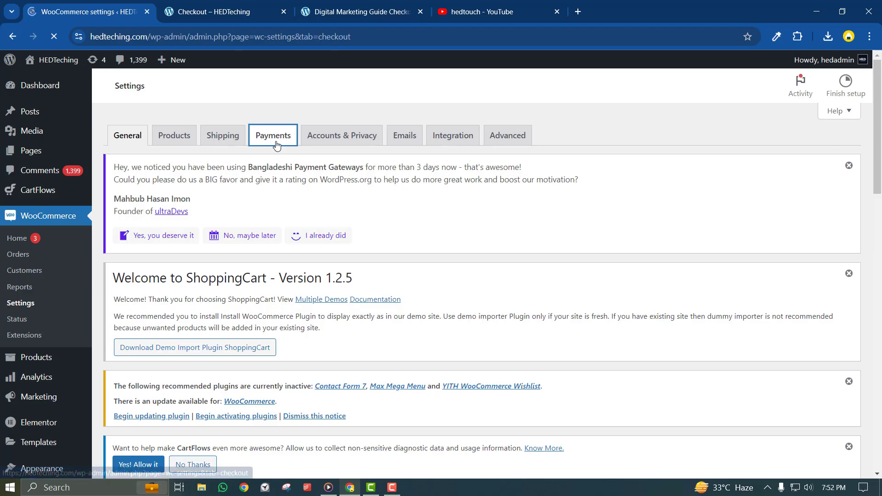
scroll(325, 409, "down", 3)
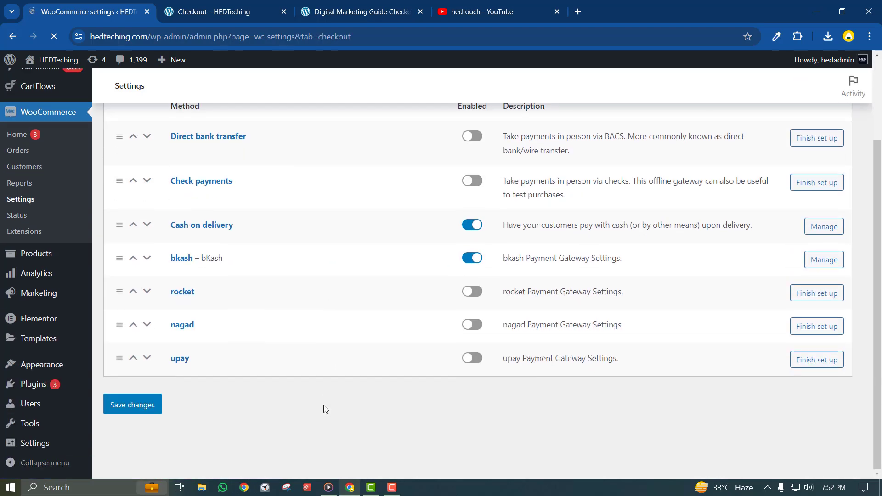
scroll(326, 409, "down", 8)
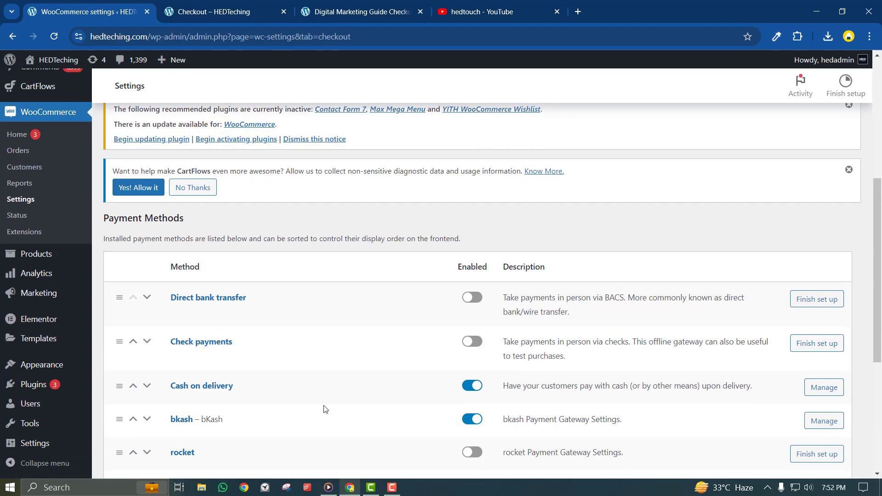
scroll(325, 409, "up", 1)
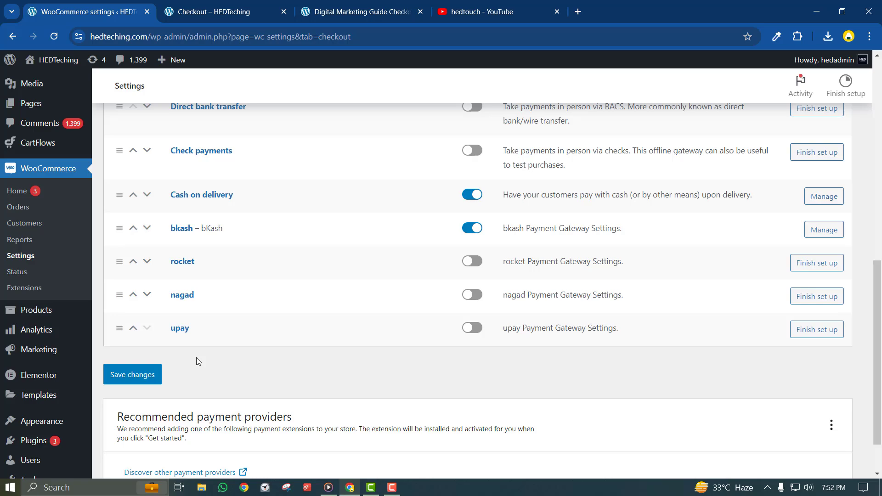
left_click(475, 262)
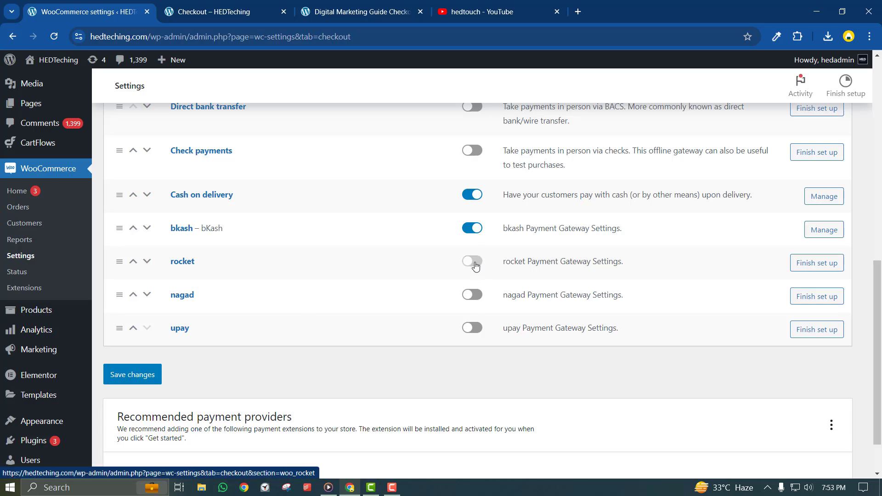
left_click(472, 296)
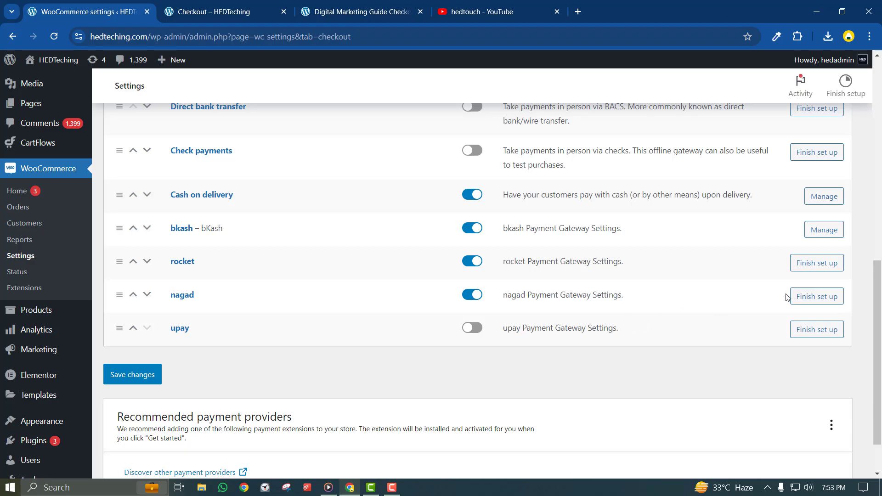
- Open the nagad gateway's setup and compare it with the payment sections of both checkout pages
left_click(799, 297)
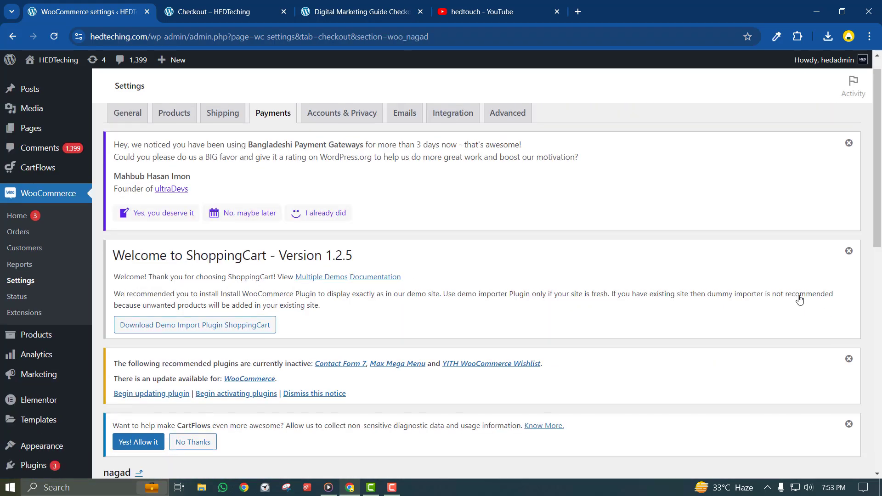
scroll(800, 299, "down", 8)
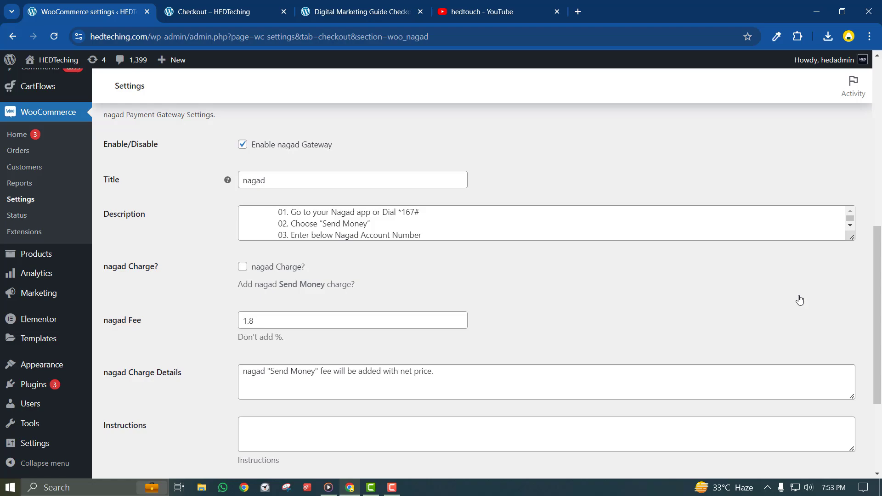
left_click(212, 6)
scroll(252, 388, "down", 10)
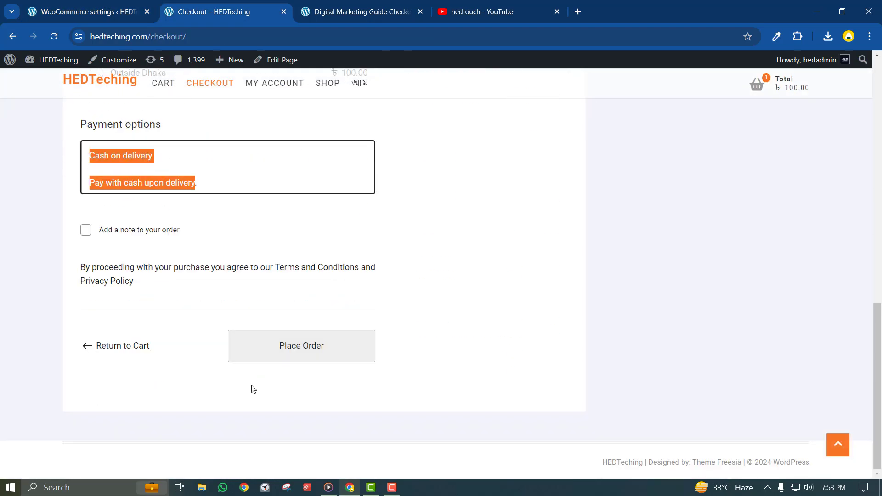
scroll(252, 388, "up", 4)
left_click(363, 11)
scroll(286, 394, "down", 4)
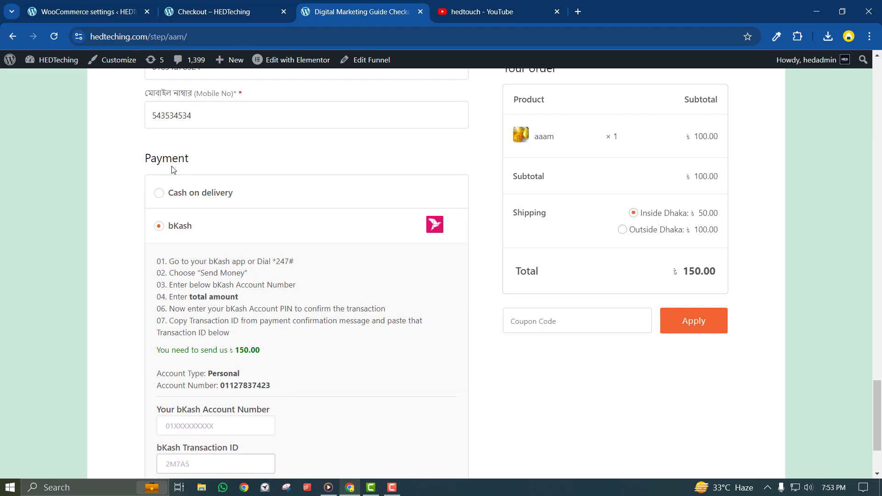
left_click(87, 11)
- Set the nagad gateway's title to "Nagad"
double_click(305, 184)
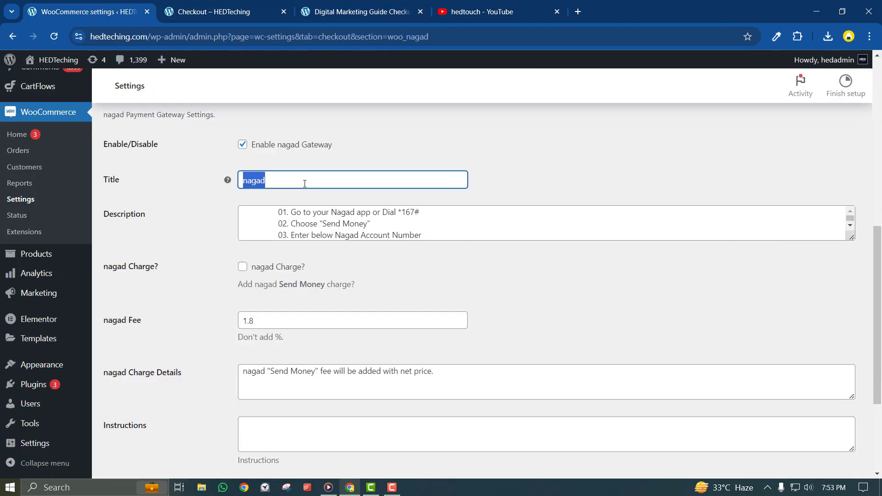
type("Nagad")
left_click(224, 208)
left_click(435, 234)
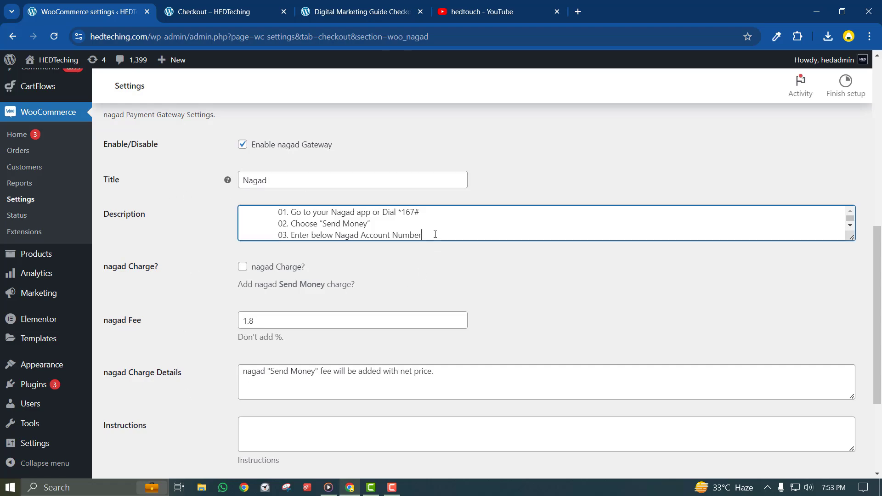
- Review the bKash payment instructions on the Digital Marketing Guide checkout page as a reference for the description
left_click(343, 4)
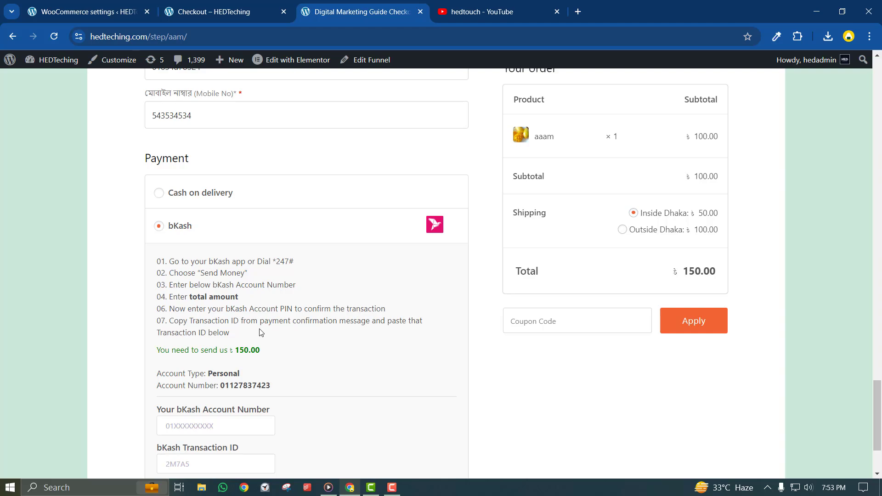
left_click_drag(287, 345, 156, 261)
left_click(204, 271)
- Search Google for "baromashiacharghor" in a new browser tab
left_click(577, 9)
type("bar")
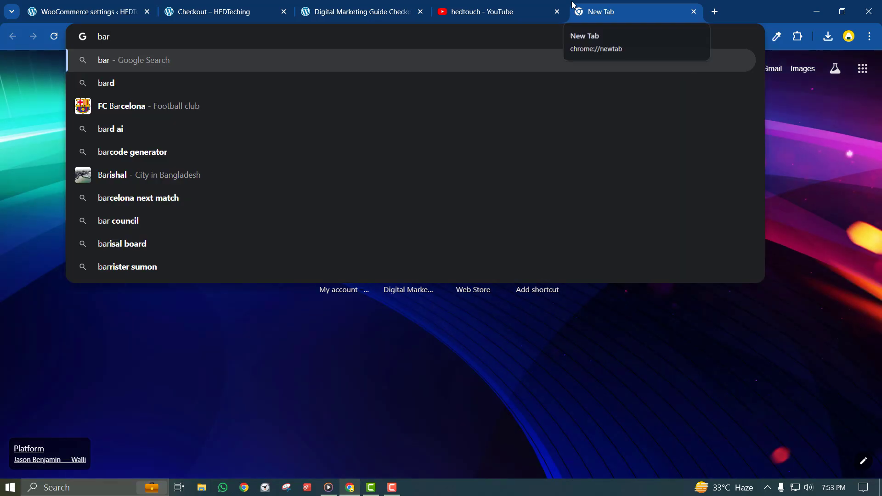
type("omashiachargho")
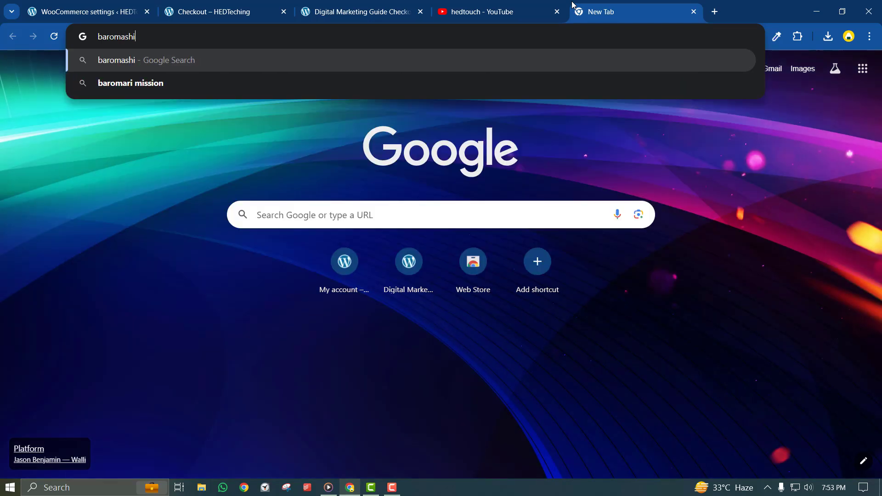
type("r")
key("Return")
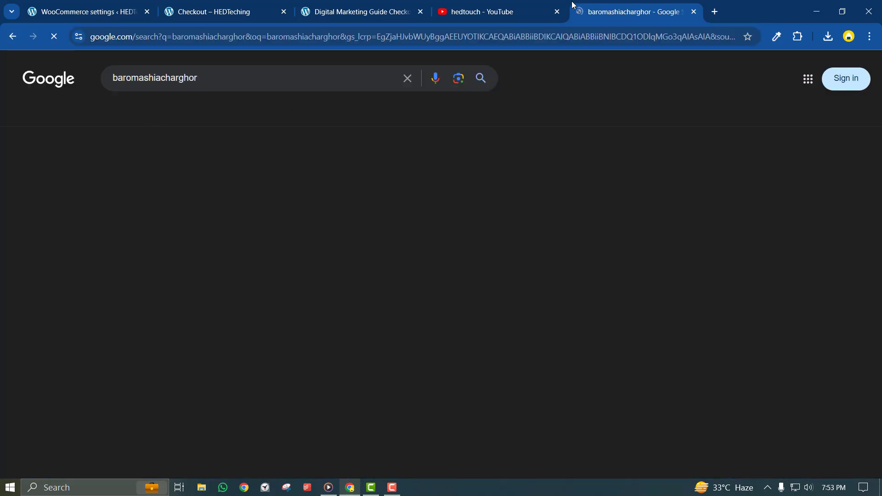
- Delete the text of instructions 01 to 03 from the nagad gateway's description and try placeholder text in its place
left_click(90, 3)
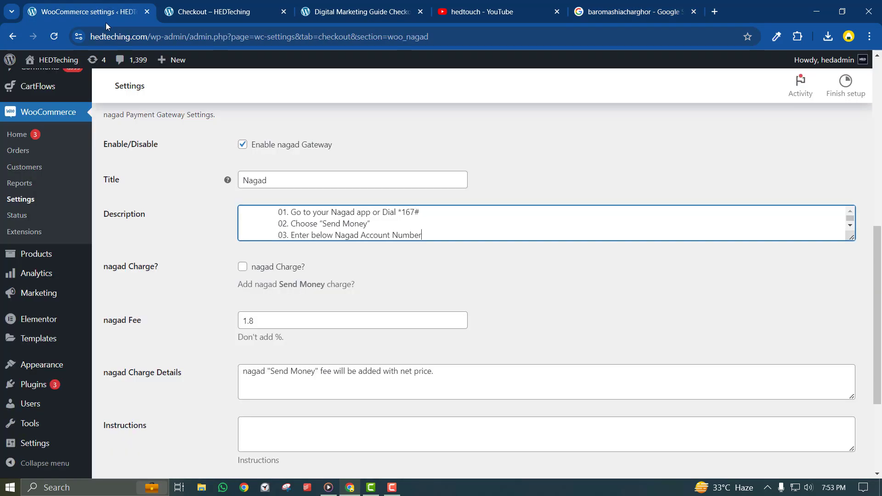
left_click_drag(442, 235, 291, 212)
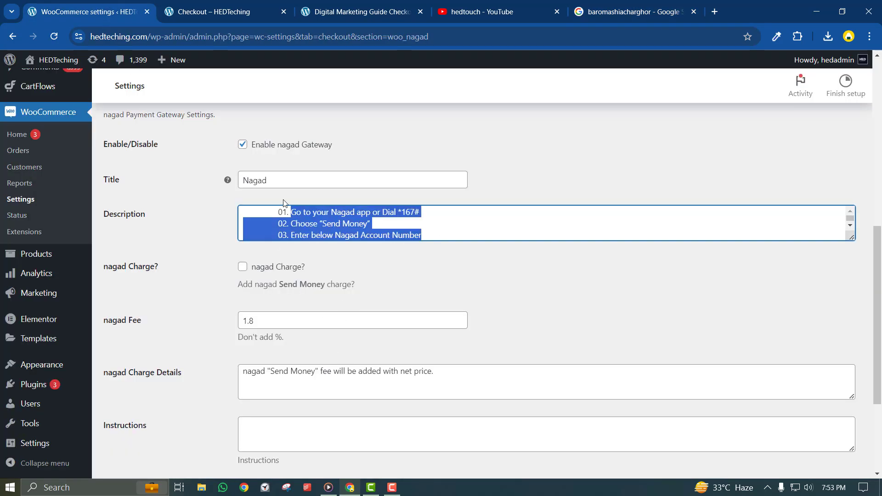
key("BackSpace")
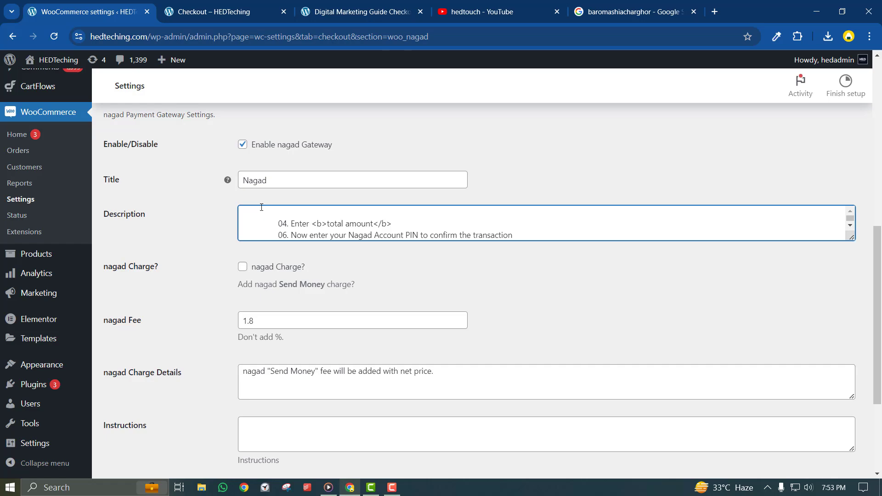
type("djflkaf")
key("BackSpace")
key("BackSpace")
key("BackSpace")
key("BackSpace")
key("BackSpace")
key("BackSpace")
scroll(261, 207, "down", 4)
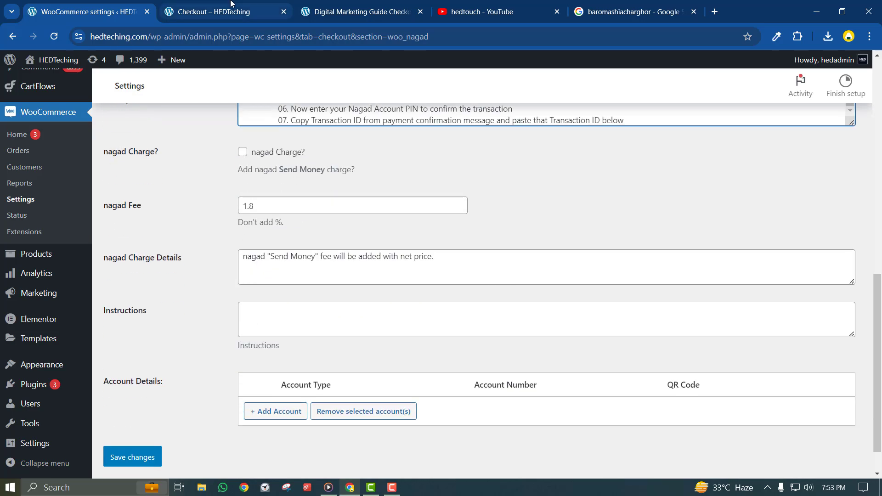
- Check the shipping and payment options on the checkout page, and enable the nagad Send Money charge
left_click(214, 11)
scroll(351, 329, "down", 2)
scroll(308, 287, "up", 3)
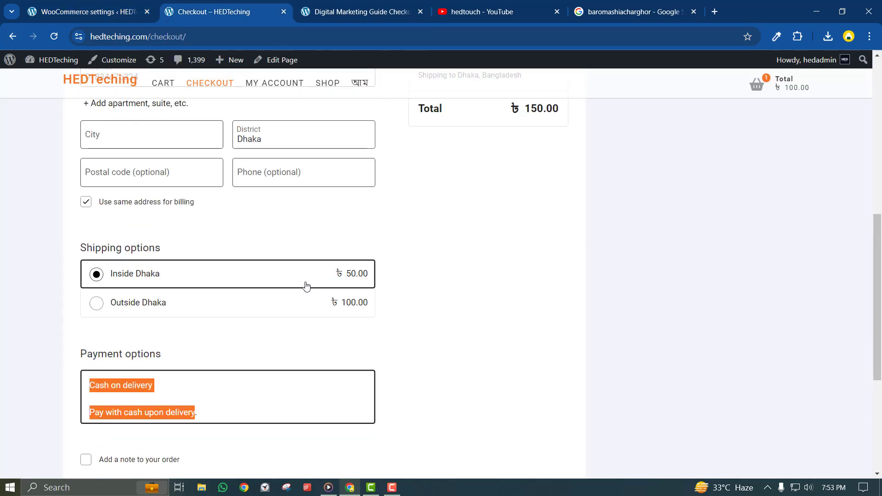
left_click(87, 12)
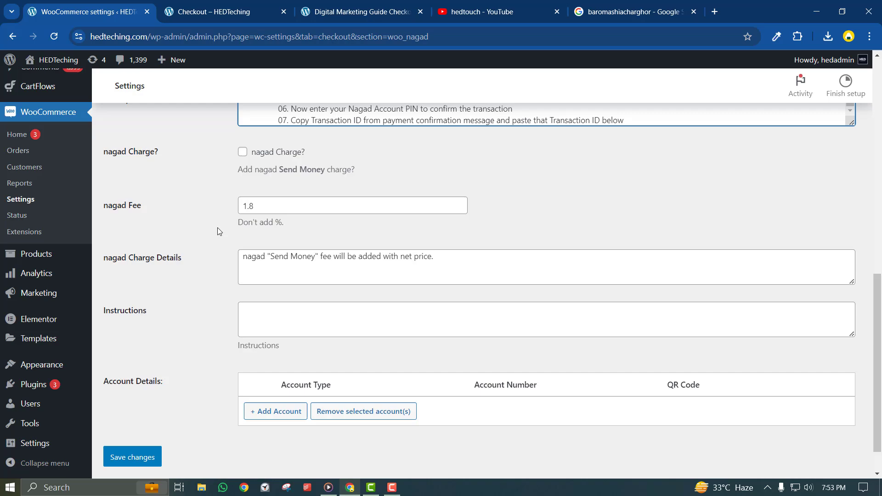
left_click(247, 153)
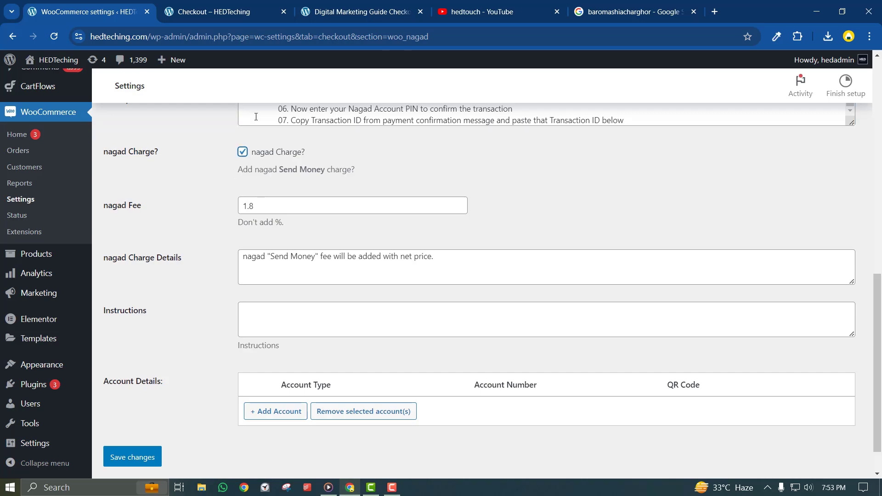
- Review the order total on the checkout page and set the nagad fee to 1
left_click(225, 13)
scroll(422, 262, "up", 3)
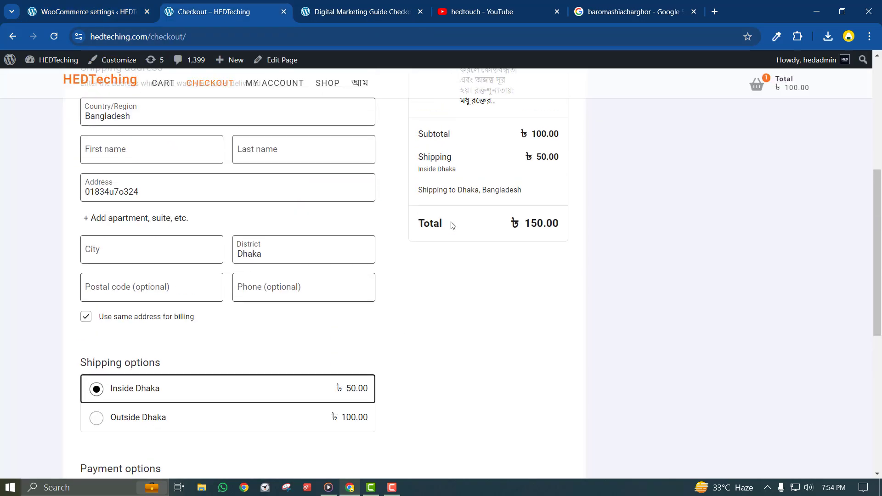
scroll(434, 276, "down", 3)
left_click(55, 5)
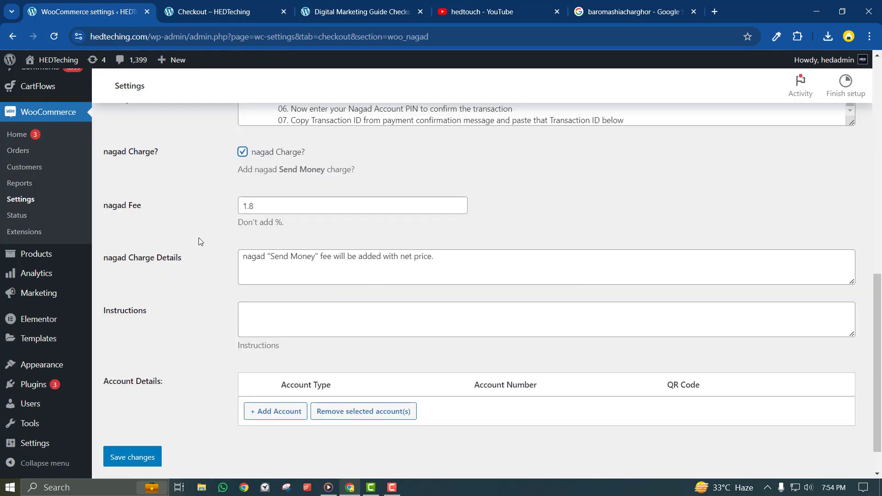
left_click(268, 205)
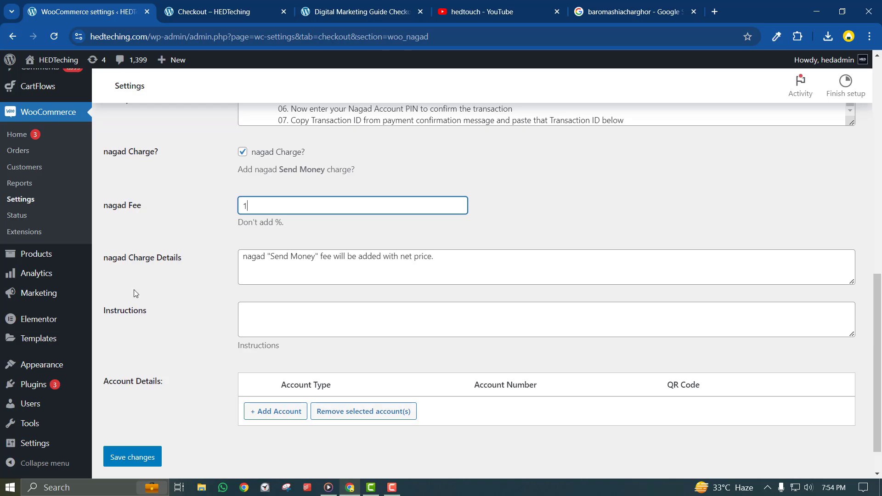
left_click(182, 284)
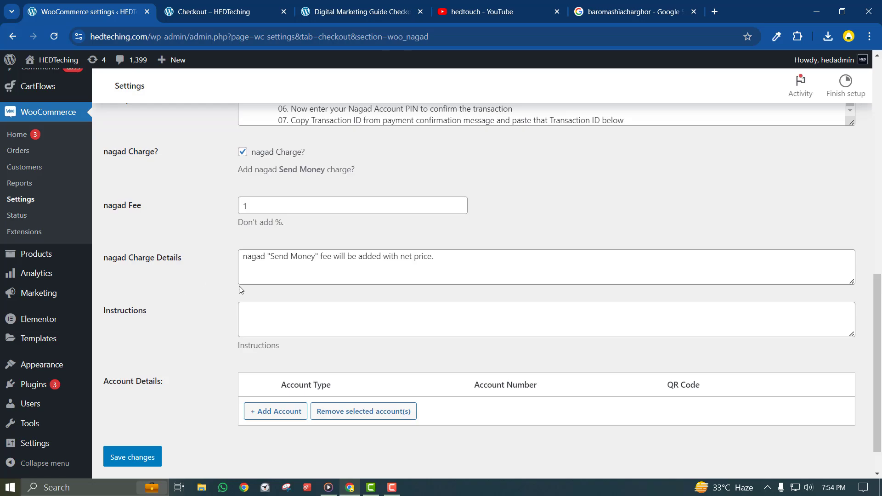
- Add a nagad account with the type "Send Money/ Cash in" and look at the image picker for its QR code
scroll(239, 286, "down", 1)
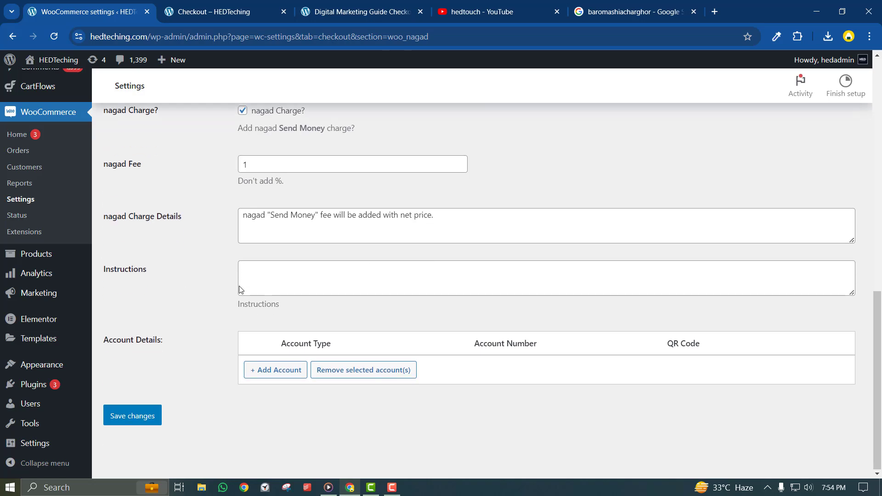
left_click(286, 374)
left_click(309, 349)
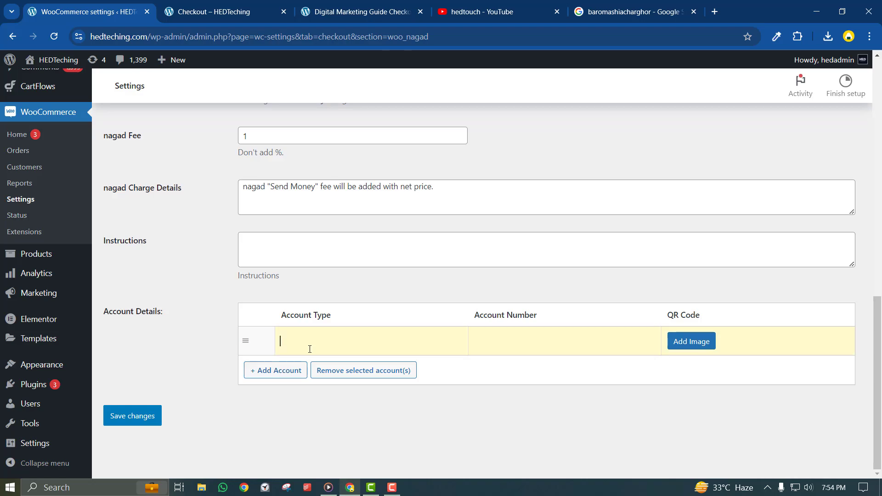
type("Send Money/ Cash in")
left_click(689, 340)
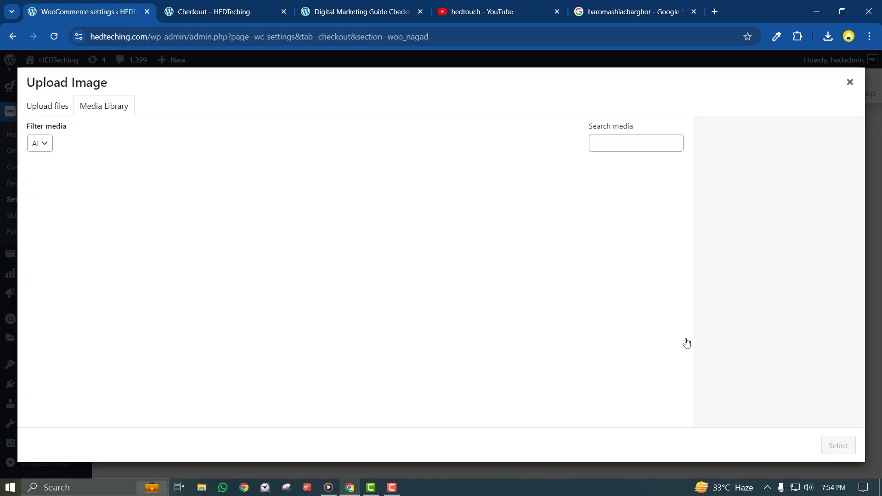
left_click(849, 83)
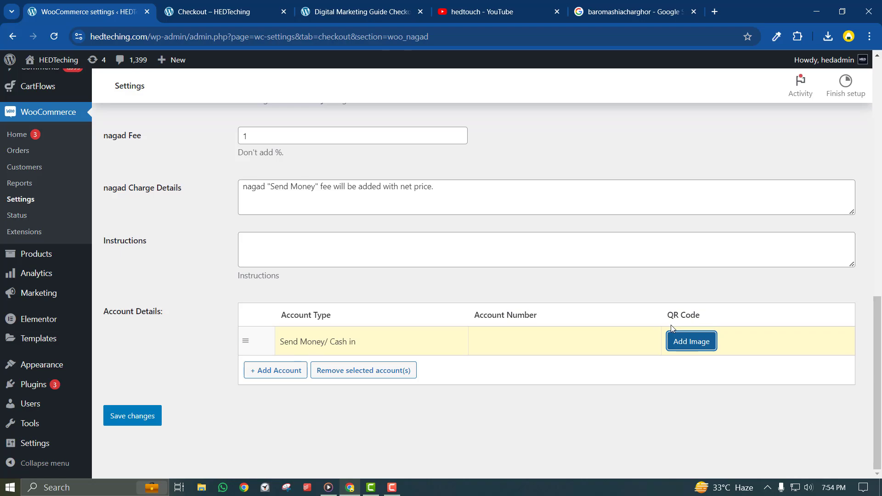
- Review the nagad gateway settings and save them
scroll(671, 324, "up", 10)
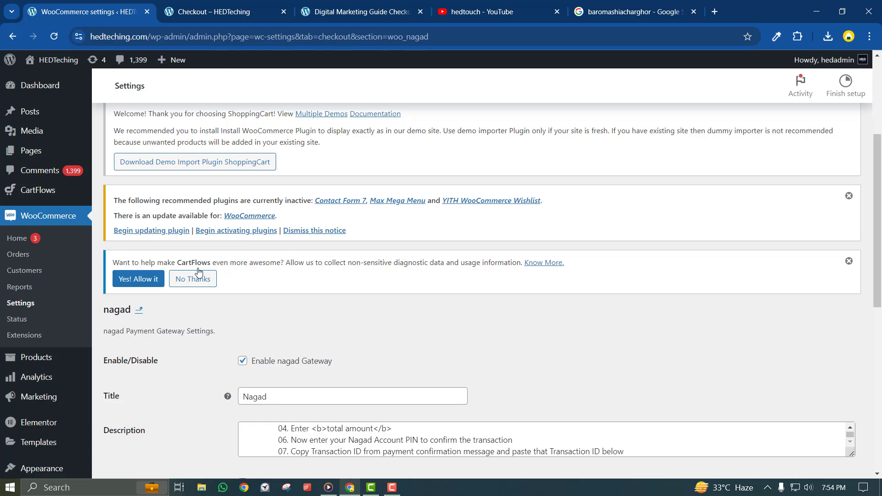
scroll(209, 363, "down", 10)
left_click(133, 416)
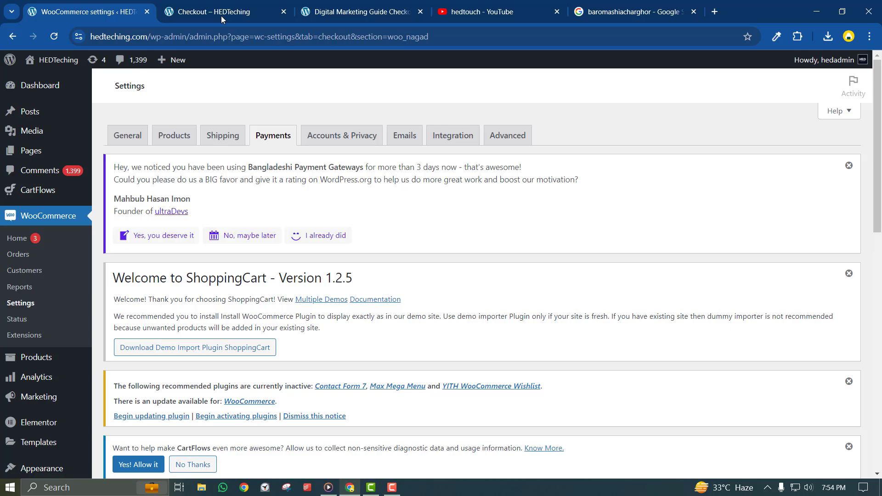
- Reload the Digital Marketing Guide checkout page to check its list of payment methods
left_click(221, 16)
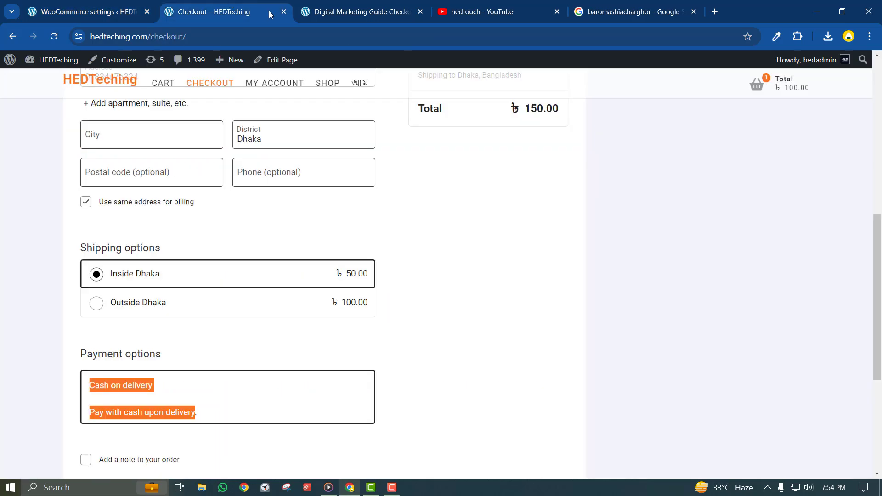
left_click(358, 12)
left_click(53, 37)
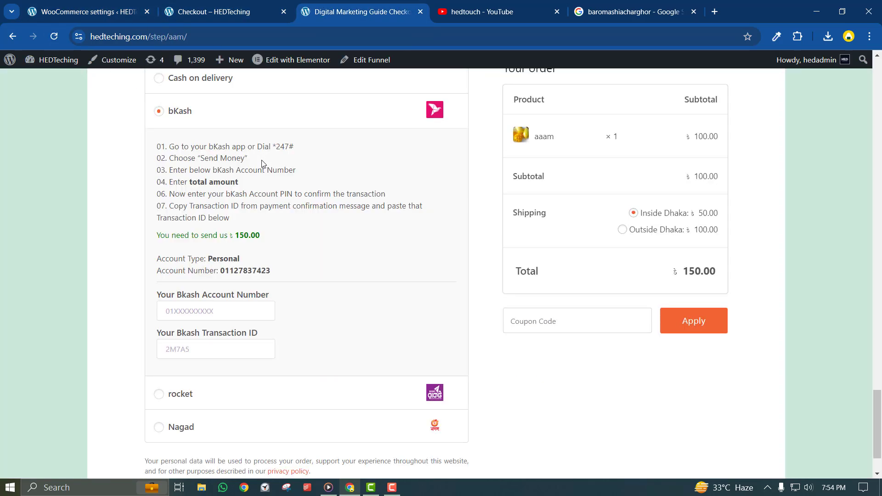
- Choose Nagad as the payment method on the Digital Marketing Guide checkout and review its instructions and account type
left_click(158, 331)
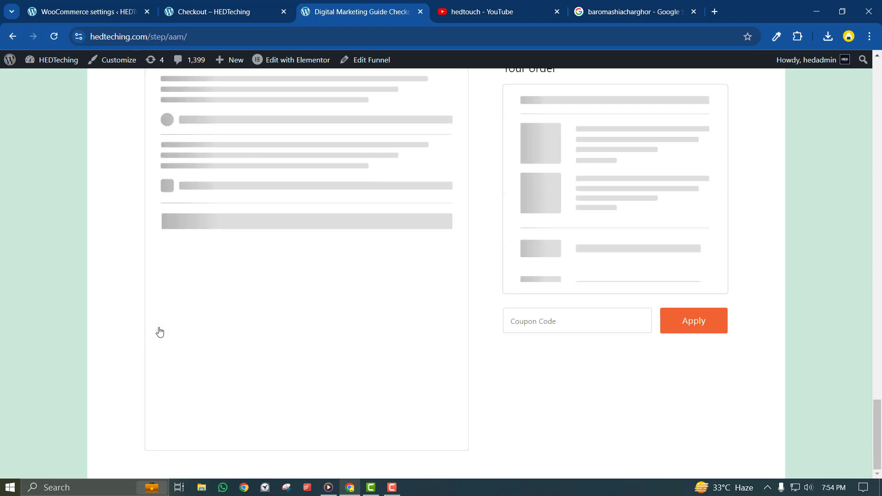
left_click(158, 361)
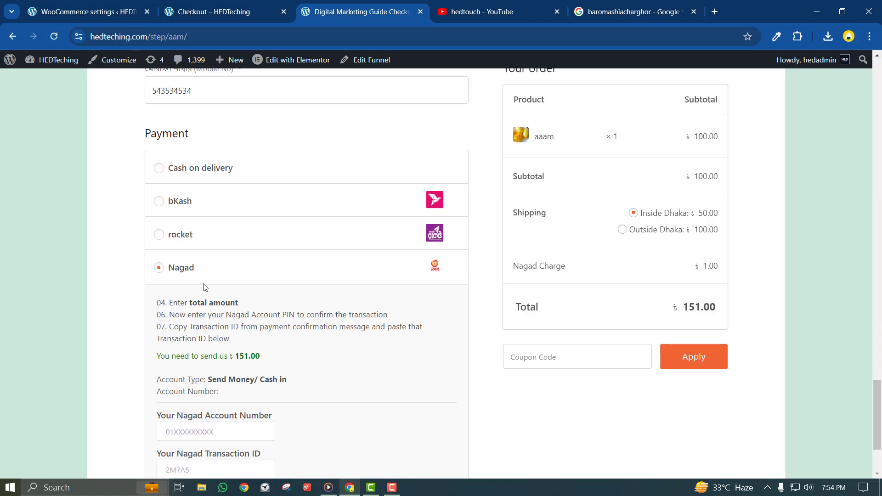
scroll(259, 350, "down", 2)
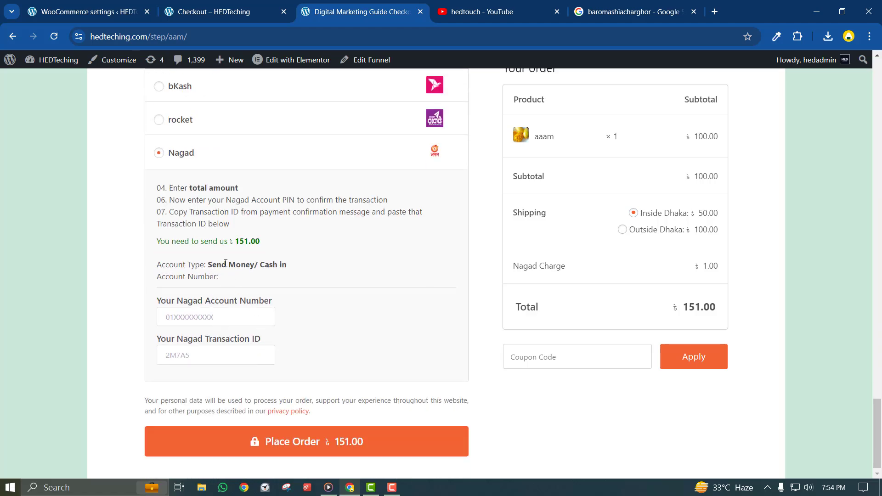
left_click_drag(225, 262, 301, 262)
left_click(291, 263)
- Reload the default Checkout page and check its order summary, shipping options and payment options
left_click(108, 3)
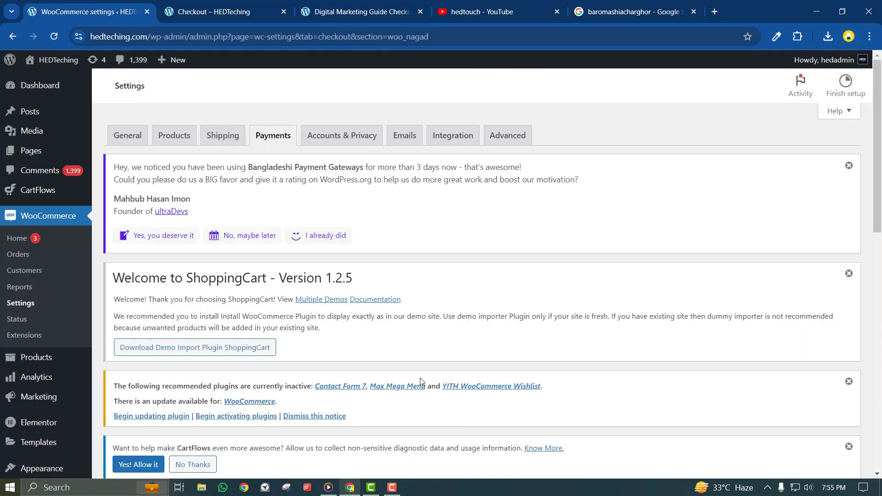
scroll(422, 381, "down", 5)
left_click(214, 12)
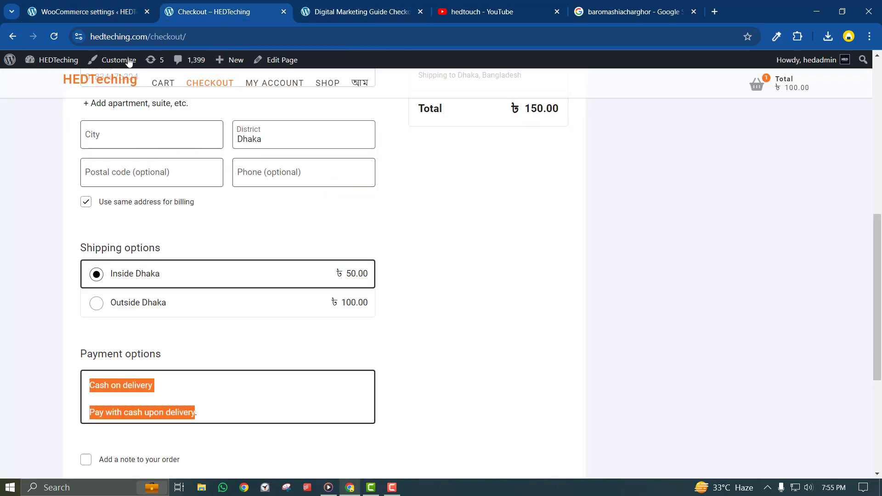
left_click(52, 36)
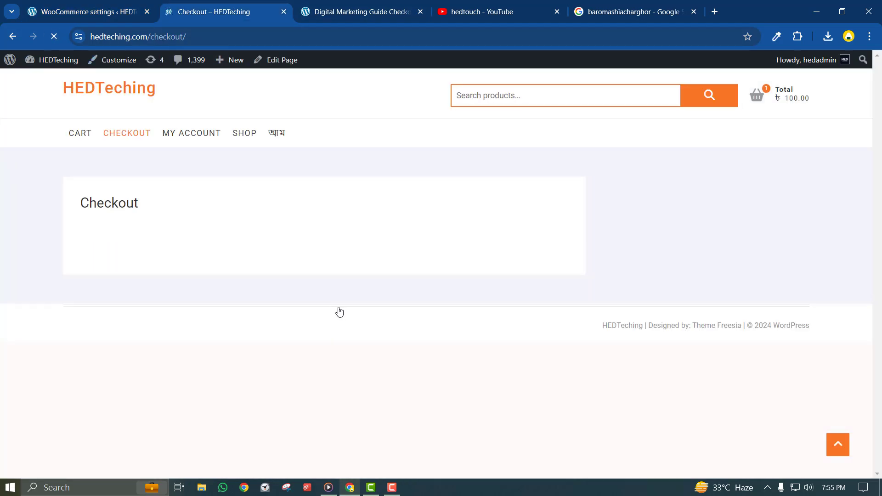
scroll(338, 311, "down", 5)
scroll(339, 311, "up", 4)
left_click_drag(426, 311, 74, 216)
left_click(109, 190)
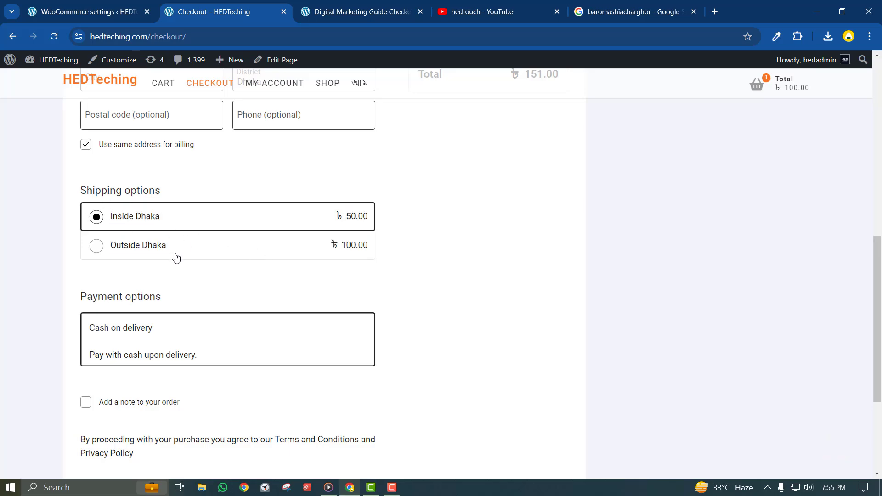
scroll(173, 256, "down", 3)
left_click_drag(77, 130, 200, 200)
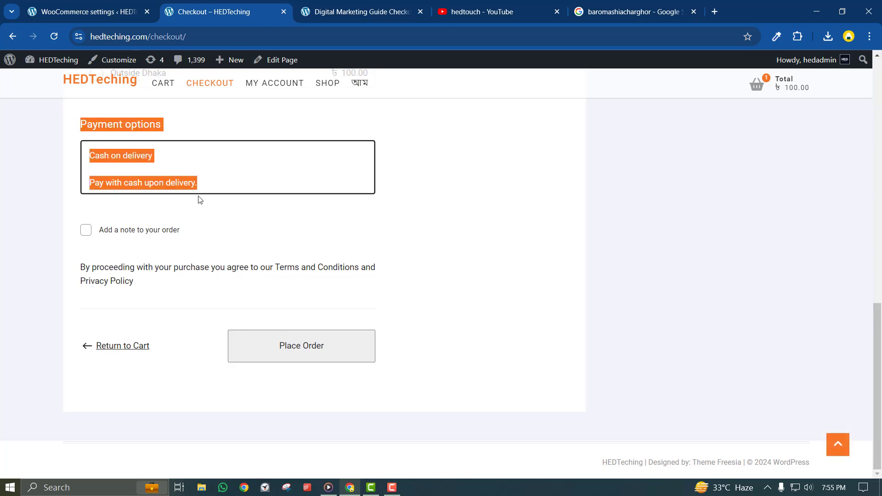
left_click(432, 222)
key("Home")
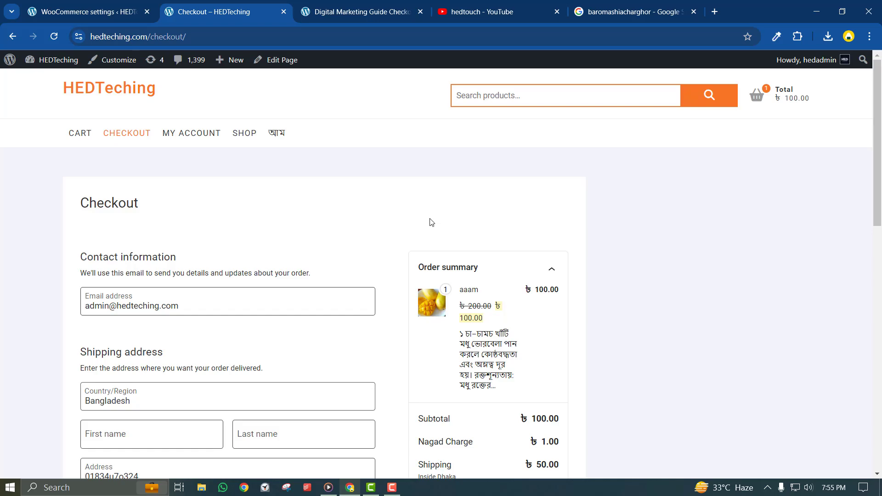
- Start a new WordPress page and find the existing Checkout page in the site's list of pages
mouse_move(232, 61)
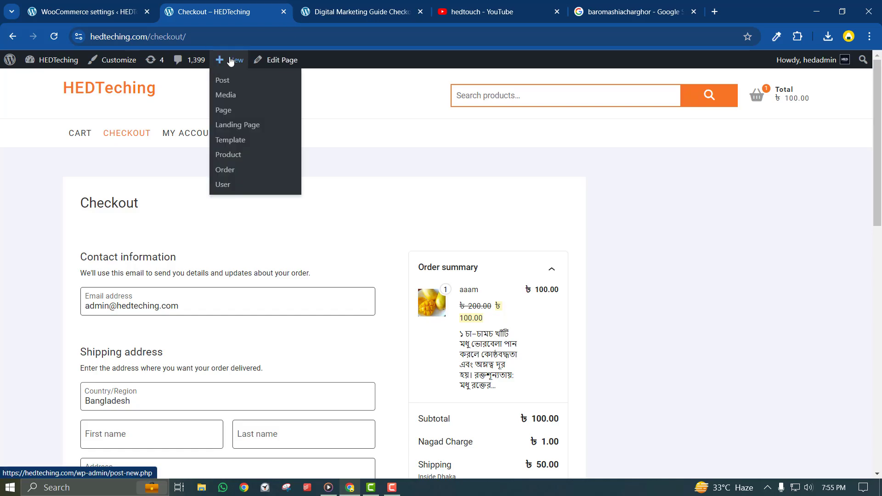
left_click(217, 111)
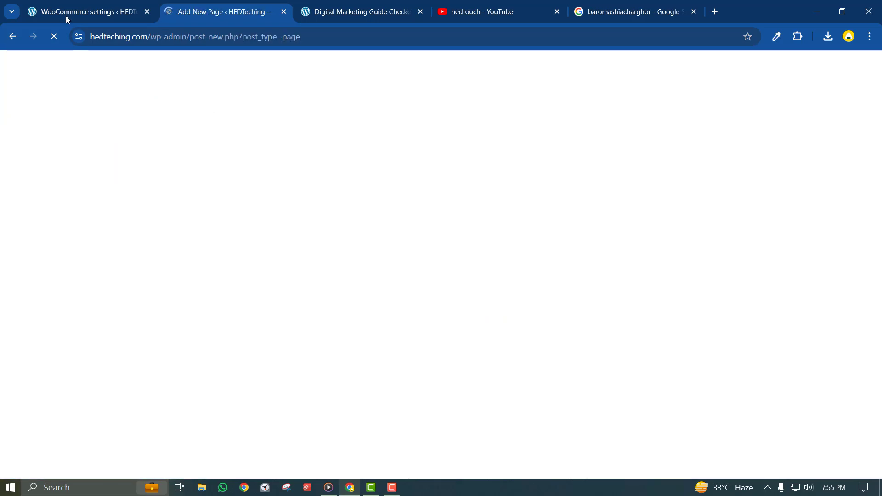
left_click(65, 14)
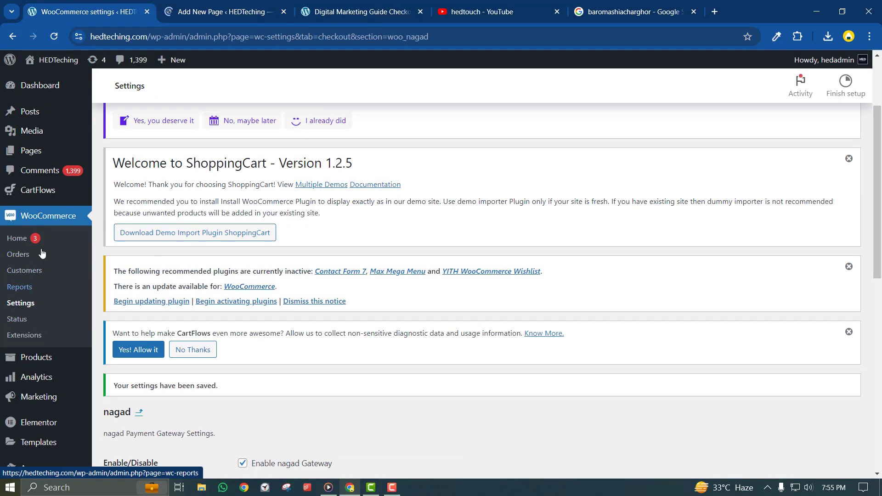
scroll(42, 254, "up", 3)
left_click(28, 166)
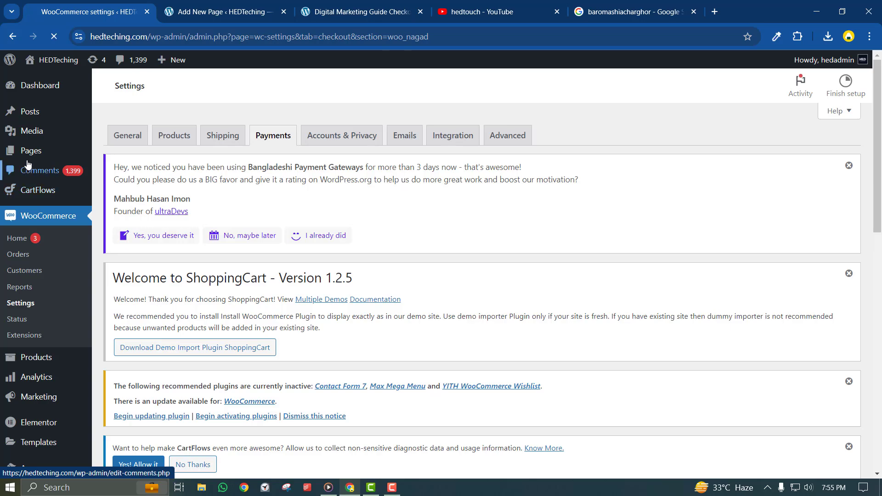
left_click(28, 153)
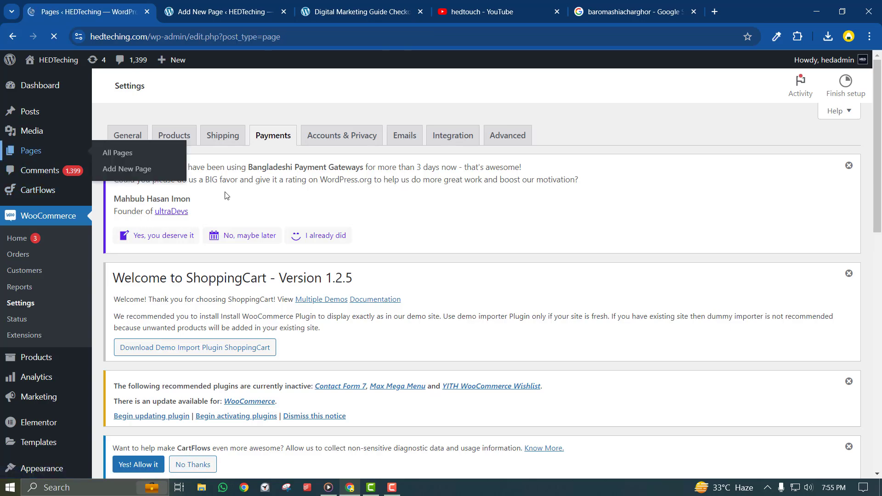
scroll(225, 195, "down", 8)
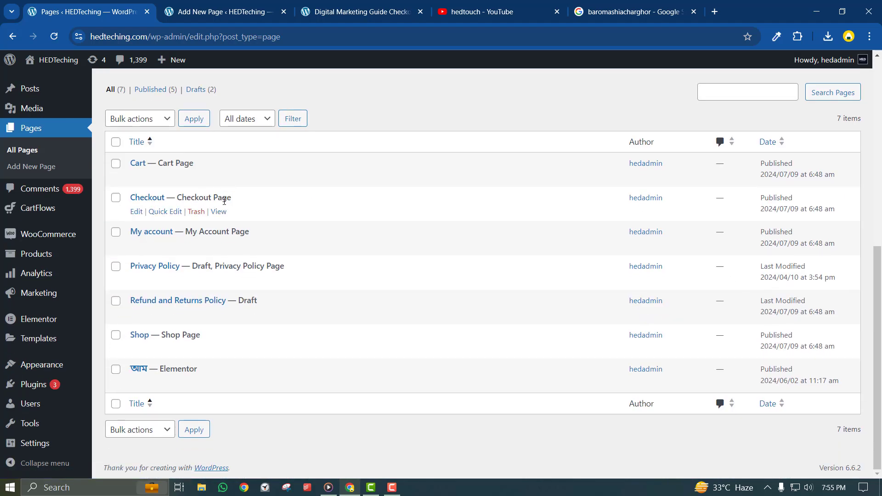
left_click_drag(227, 198, 131, 198)
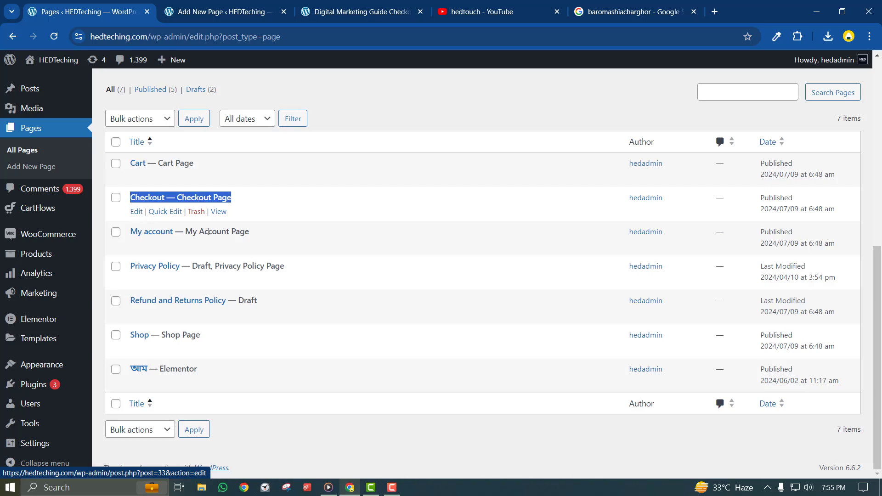
- Title the new page "checkout"
left_click(239, 11)
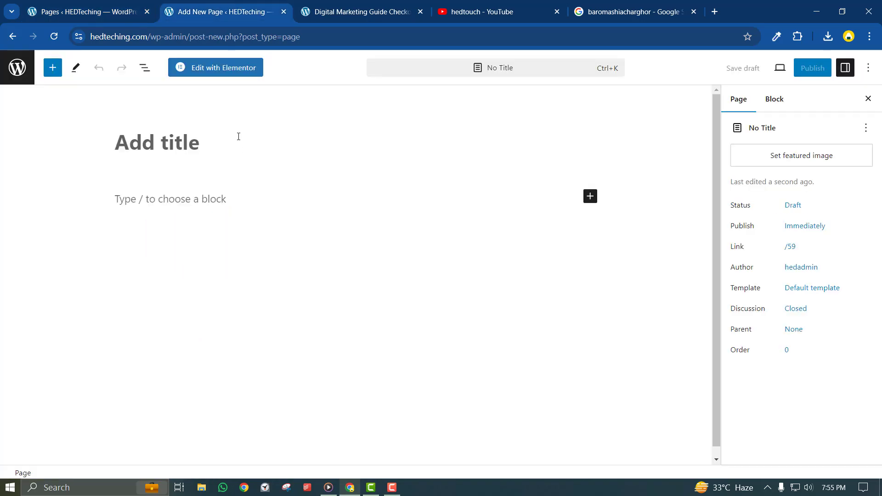
type("checkout")
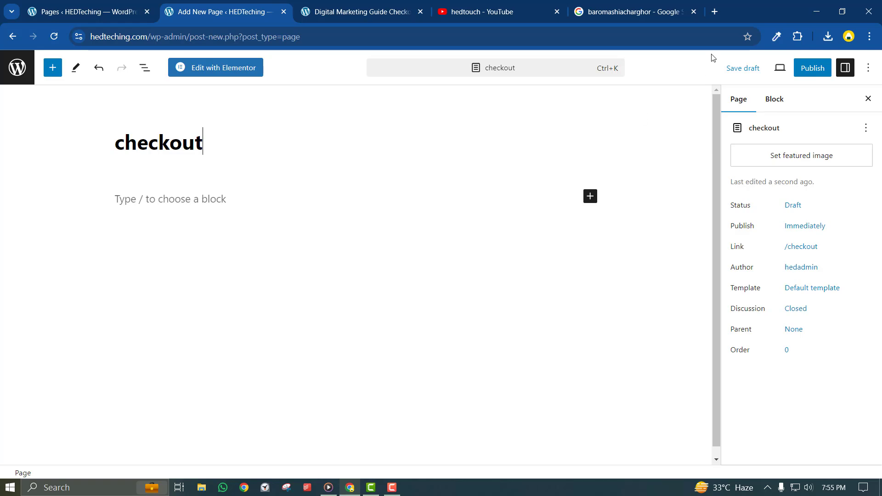
- Search Google for "checkout code woocommerce" and open the WooCommerce documentation on included shortcodes
left_click(668, 6)
left_click(349, 35)
type("che")
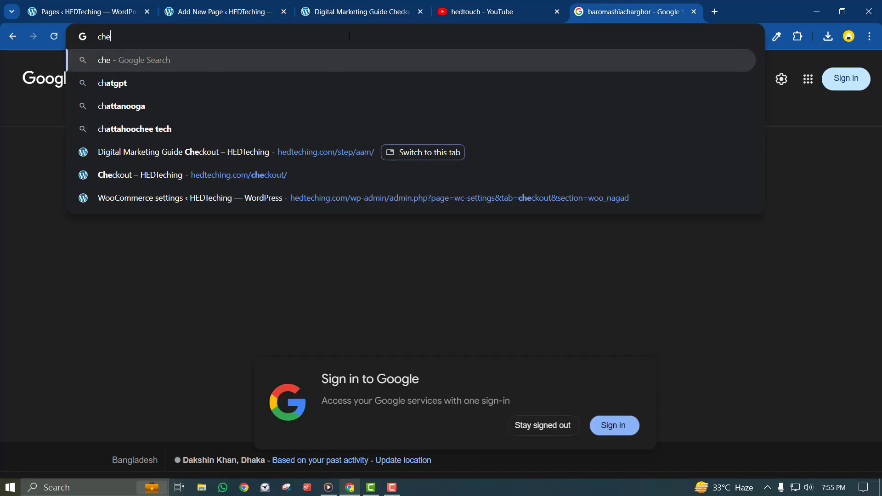
type("ckout code")
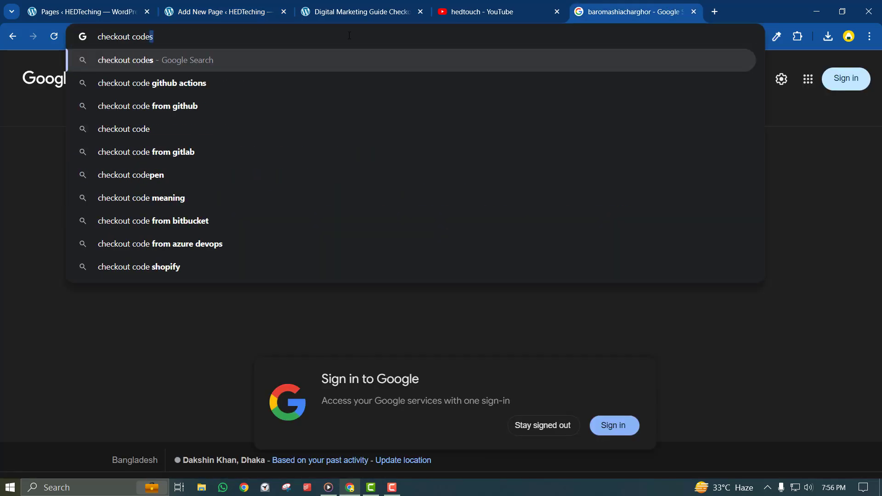
type(" woocommerce")
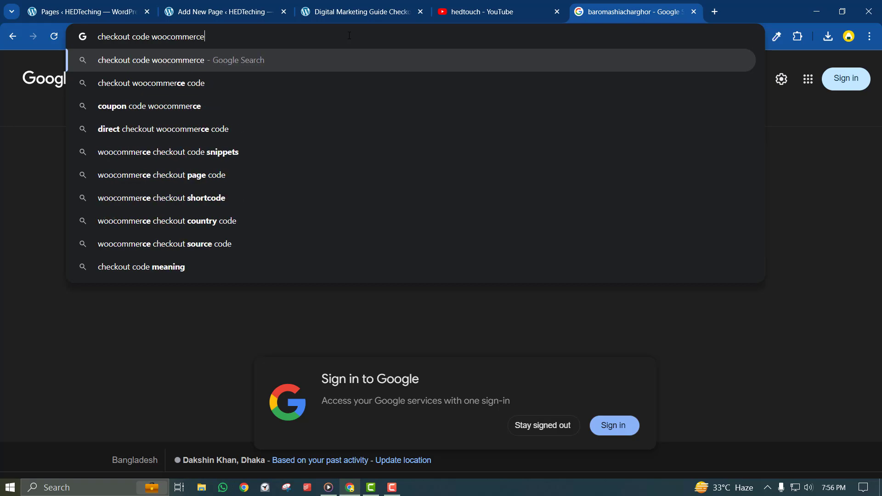
key("Return")
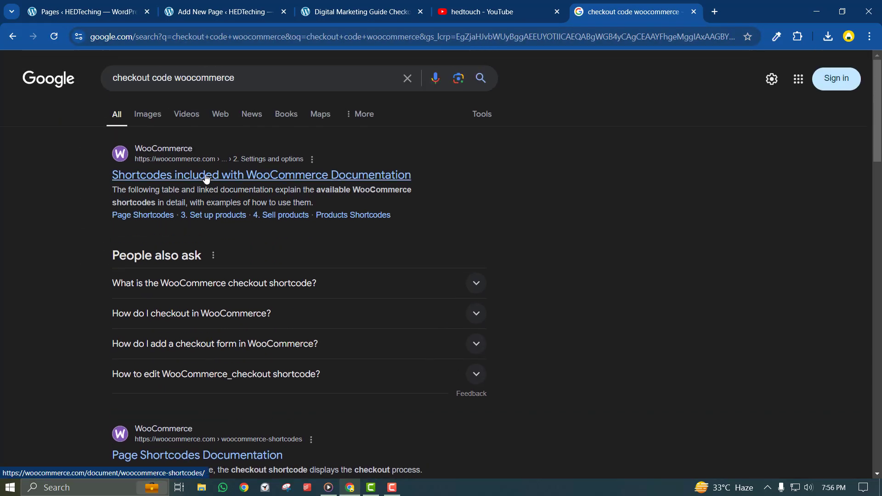
left_click(175, 170)
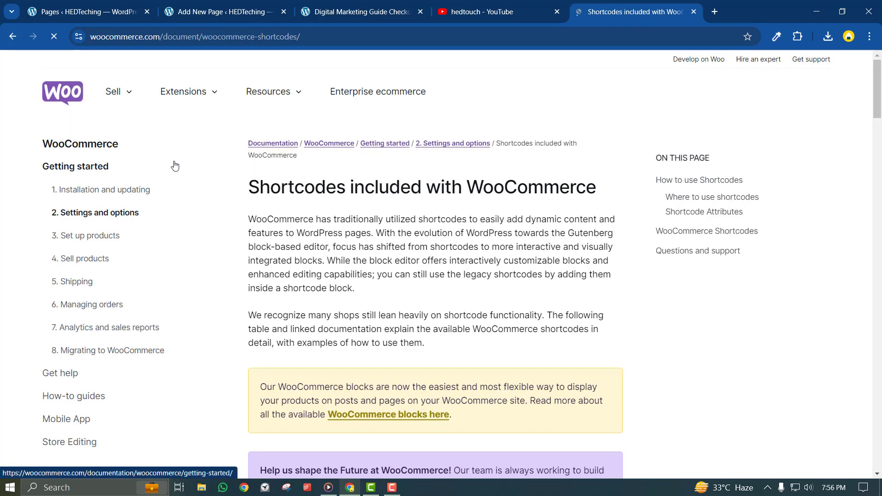
- Copy the [woocommerce_checkout] shortcode from the table of WooCommerce shortcodes
scroll(311, 313, "down", 13)
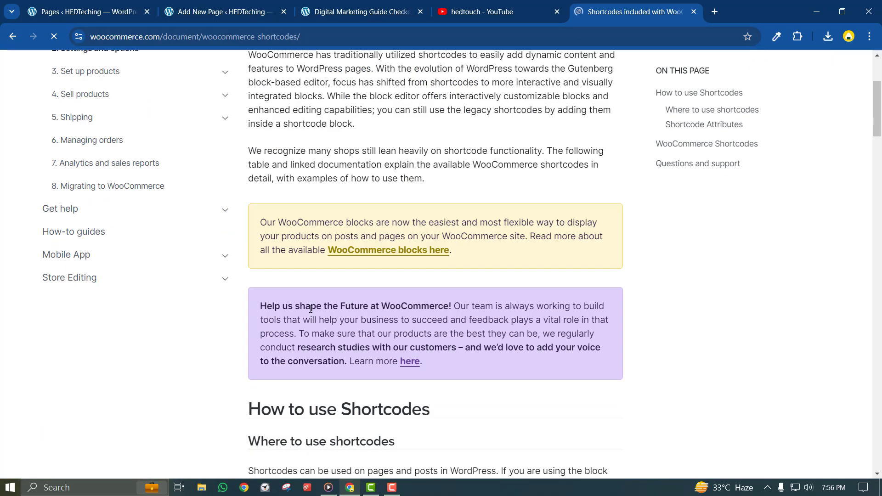
scroll(311, 313, "down", 6)
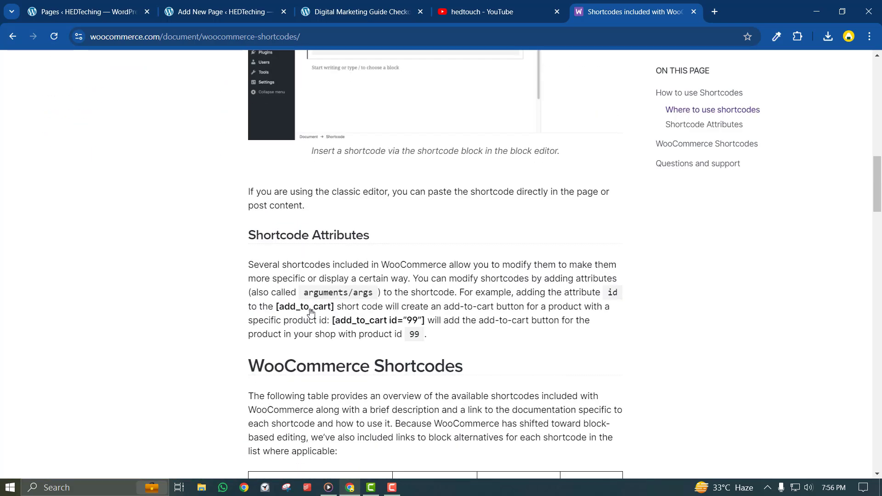
scroll(312, 313, "down", 12)
scroll(311, 312, "up", 1)
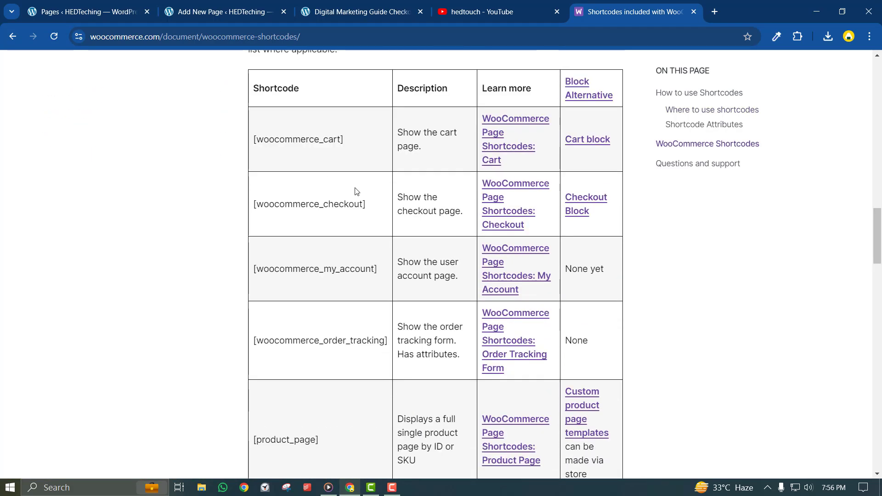
left_click_drag(378, 203, 244, 198)
right_click(281, 204)
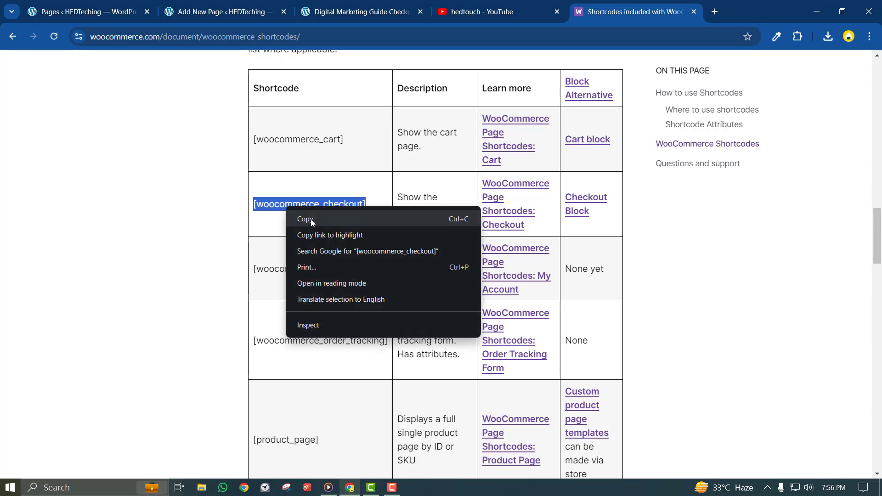
left_click(348, 209)
- Paste the [woocommerce_checkout] shortcode into the body of the new checkout page and publish the page
left_click(330, 12)
left_click(252, 14)
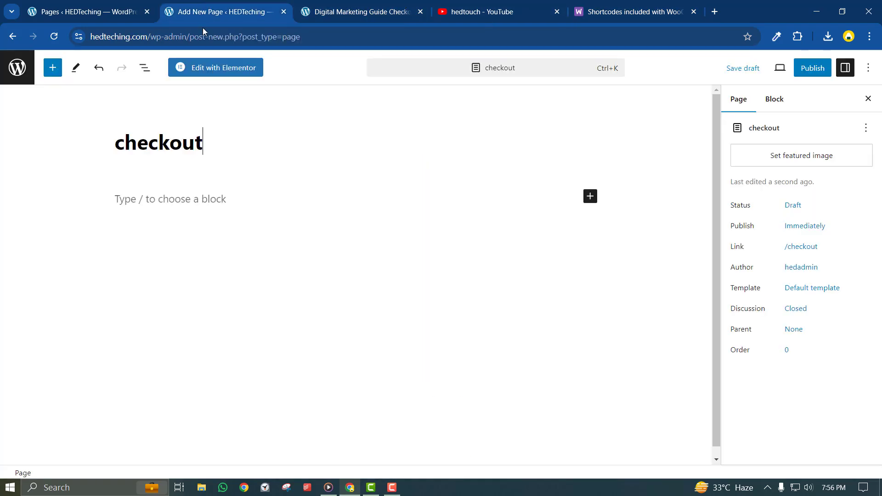
left_click(209, 207)
right_click(210, 204)
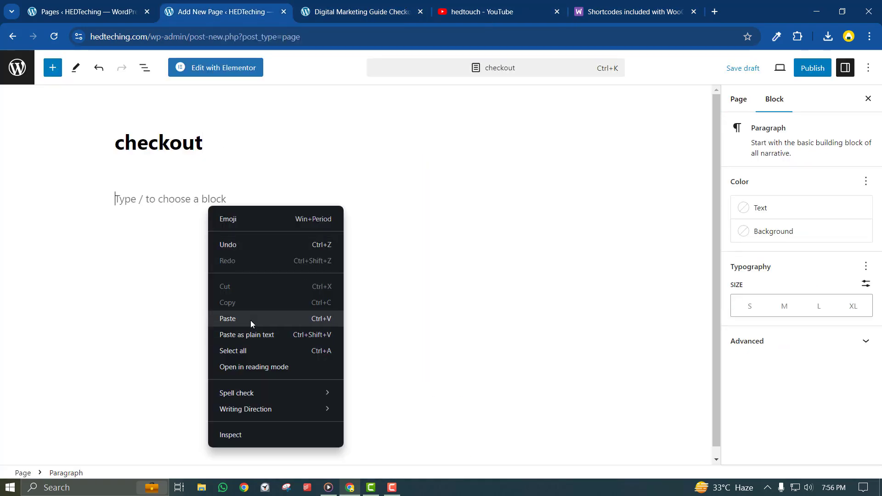
left_click(249, 320)
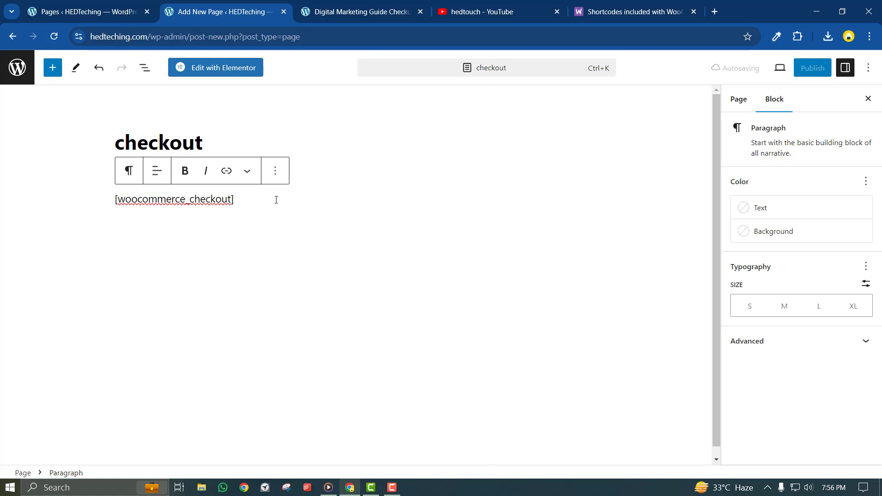
left_click(799, 69)
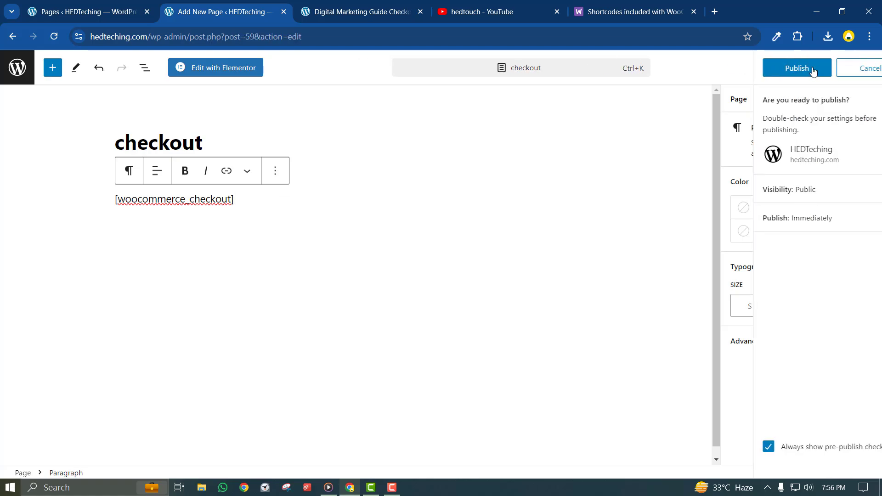
left_click(778, 66)
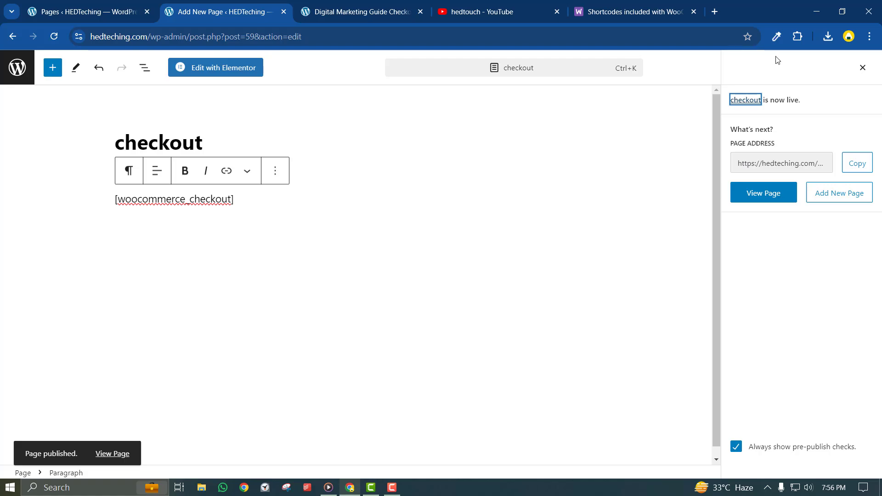
- View the published checkout page in a new browser tab and choose bKash to check its payment details
right_click(125, 455)
left_click(180, 327)
left_click(294, 12)
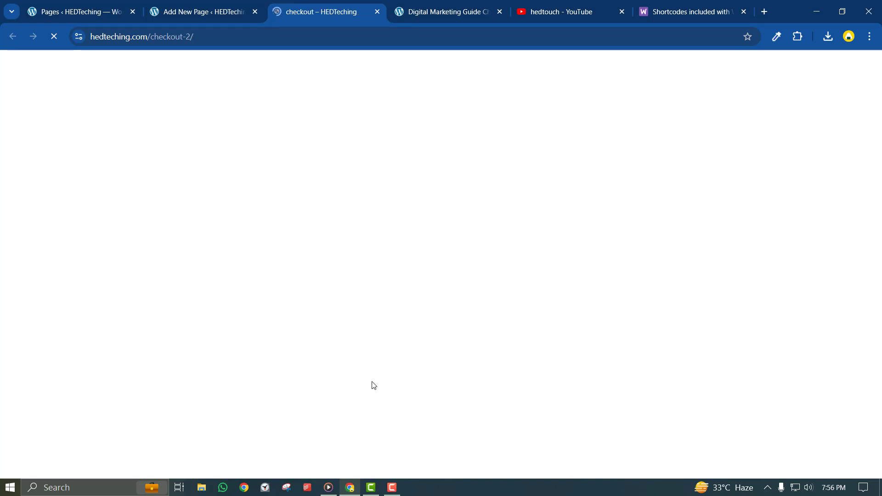
scroll(385, 383, "down", 15)
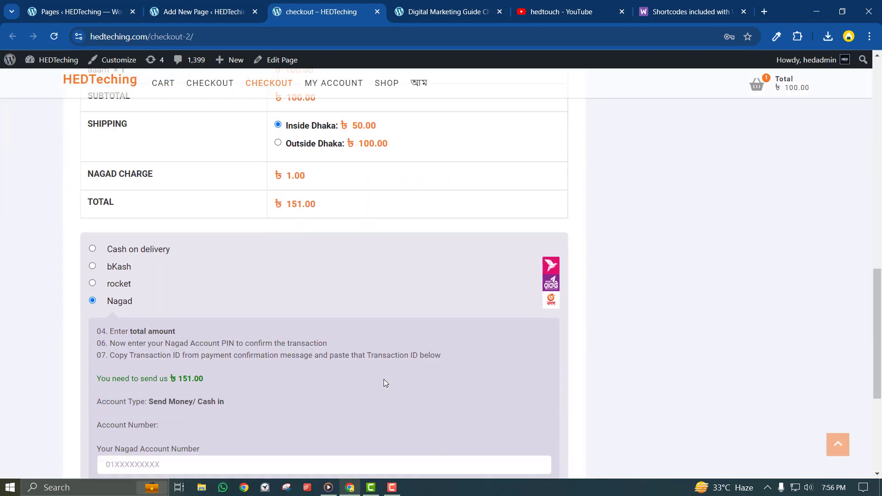
left_click(93, 266)
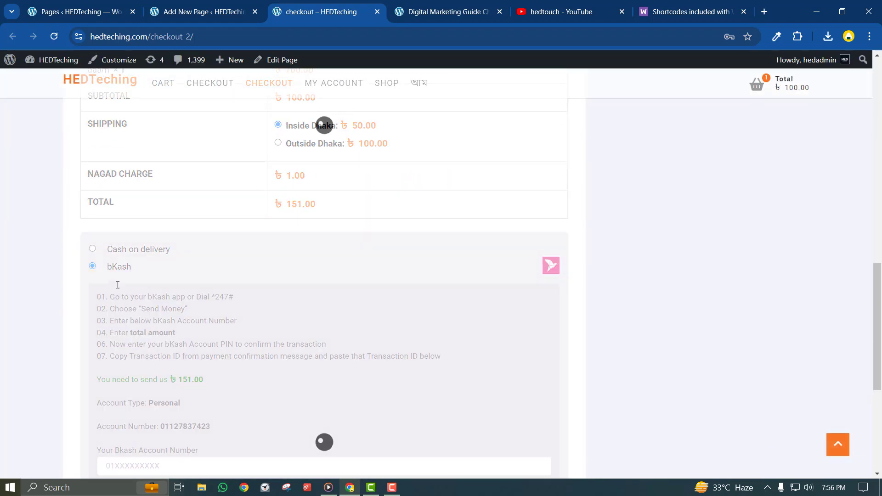
- Compare the payment methods on the new checkout page with those reached by proceeding to checkout from the cart
scroll(184, 326, "down", 5)
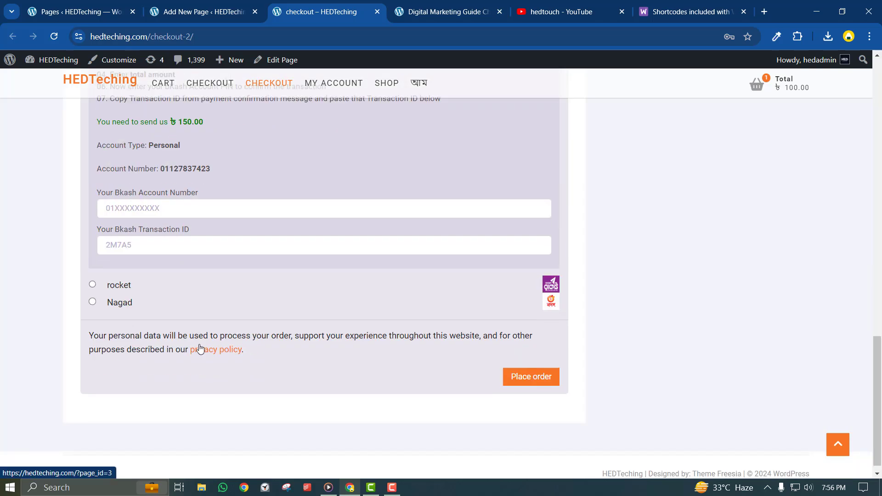
scroll(200, 348, "up", 20)
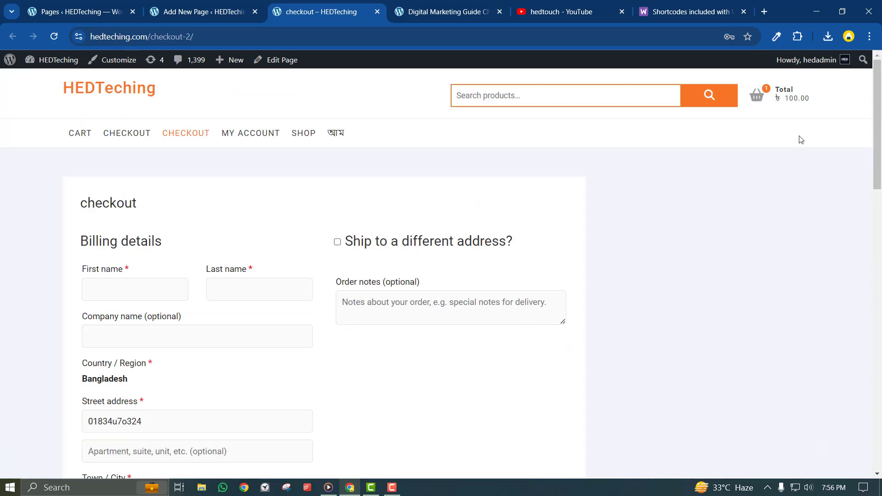
left_click(762, 105)
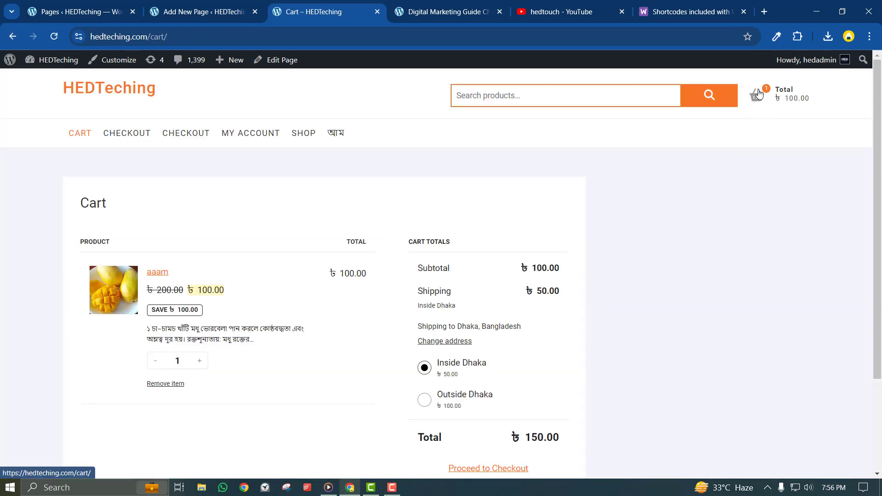
scroll(528, 298, "down", 3)
left_click(486, 352)
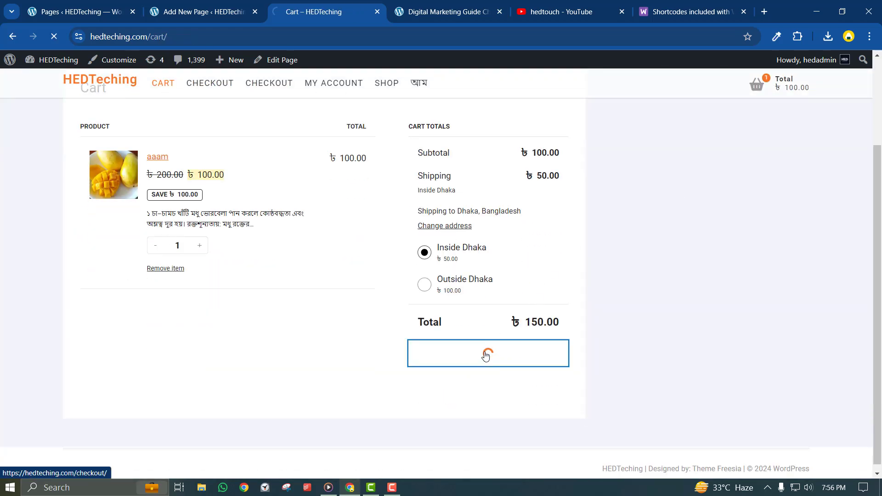
scroll(485, 358, "down", 8)
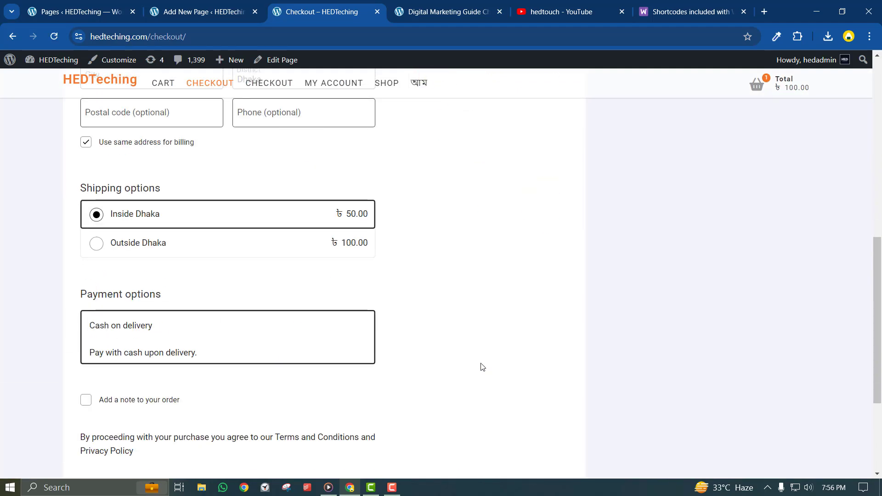
scroll(345, 298, "down", 4)
left_click_drag(105, 123, 532, 269)
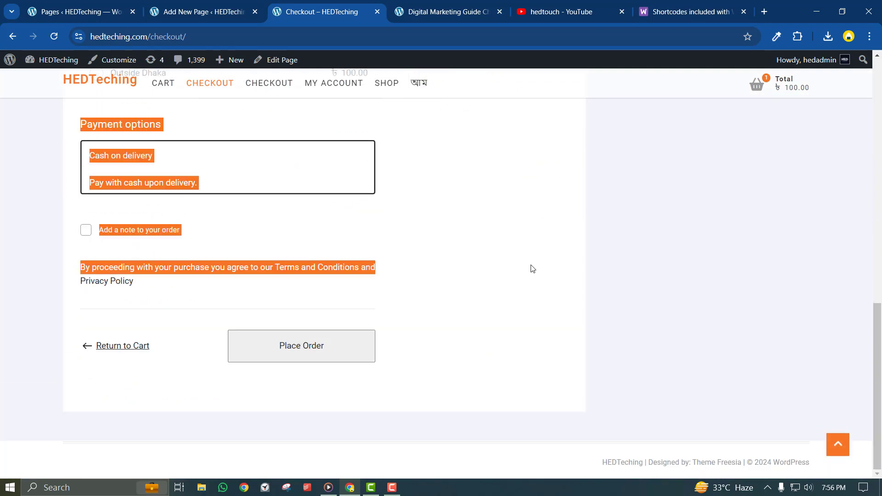
left_click(532, 269)
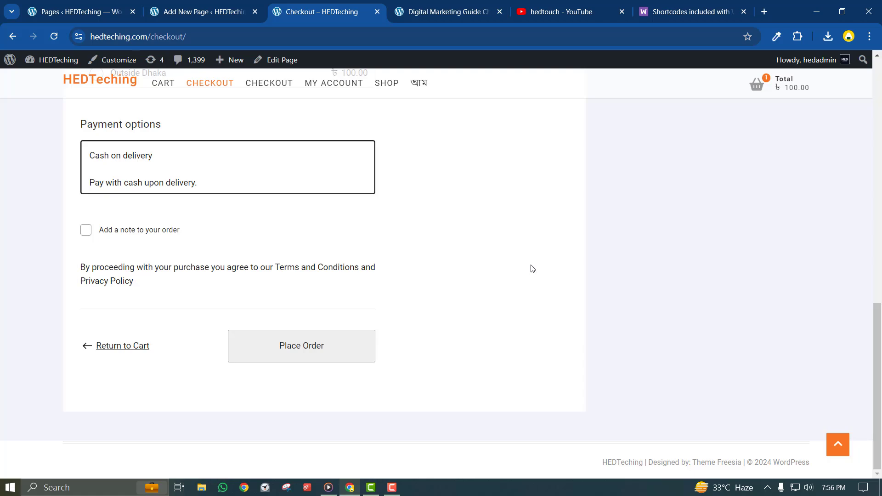
scroll(532, 269, "up", 5)
- Reload the list of all pages in the WordPress admin and examine the two checkout pages
left_click(190, 10)
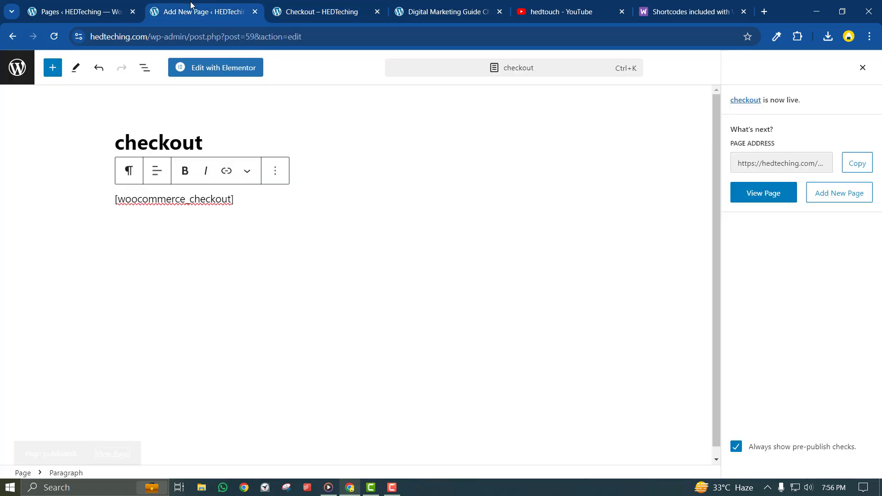
left_click(116, 7)
key("F5")
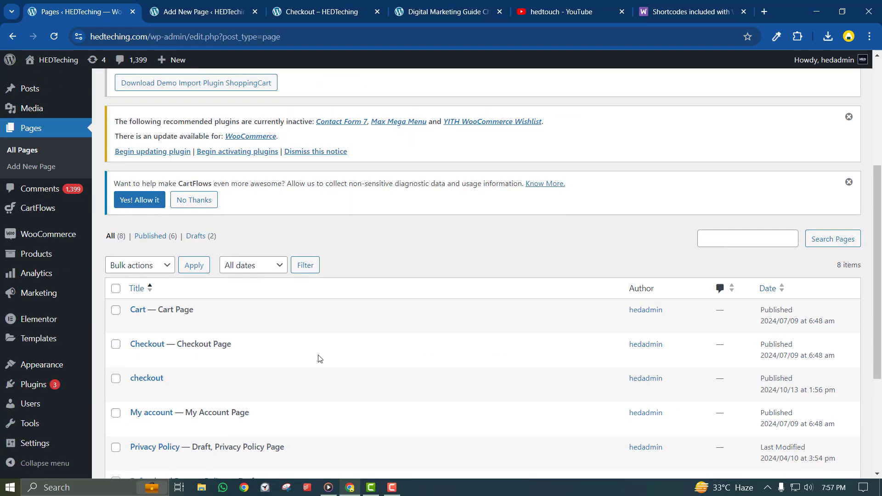
scroll(175, 280, "down", 4)
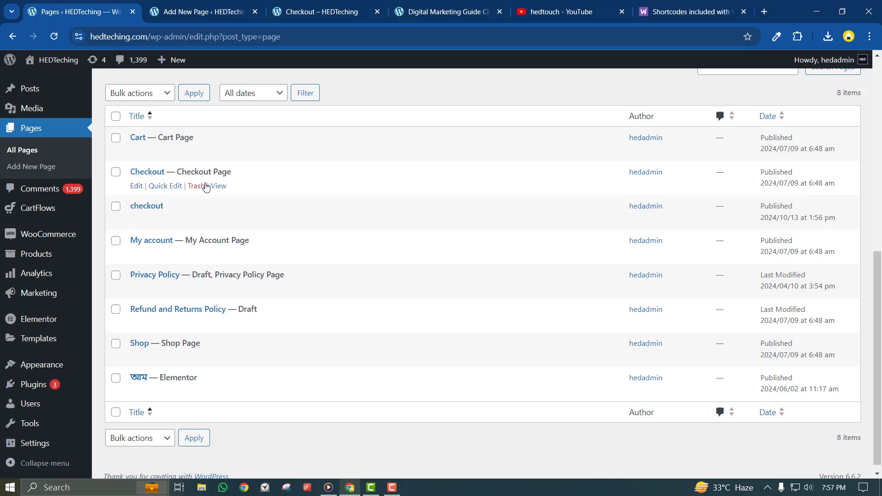
- In the WooCommerce advanced settings, set the checkout page to checkout (ID: 59) and save the changes
mouse_move(51, 234)
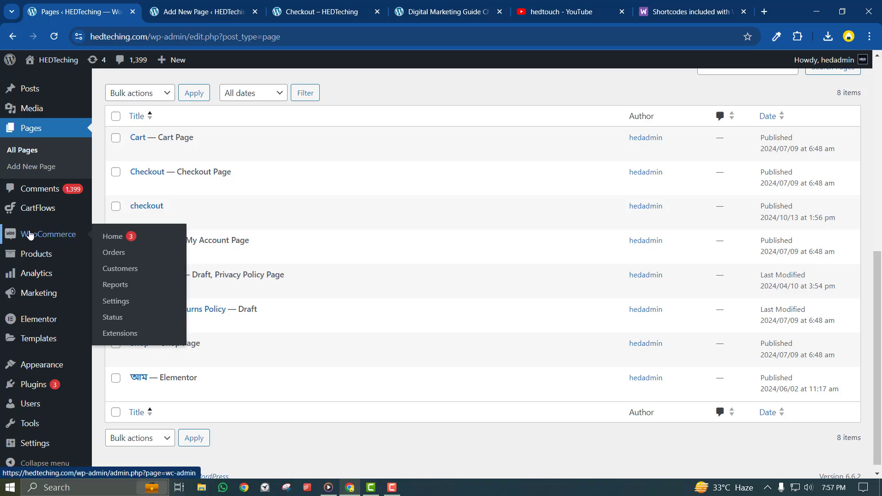
left_click(125, 304)
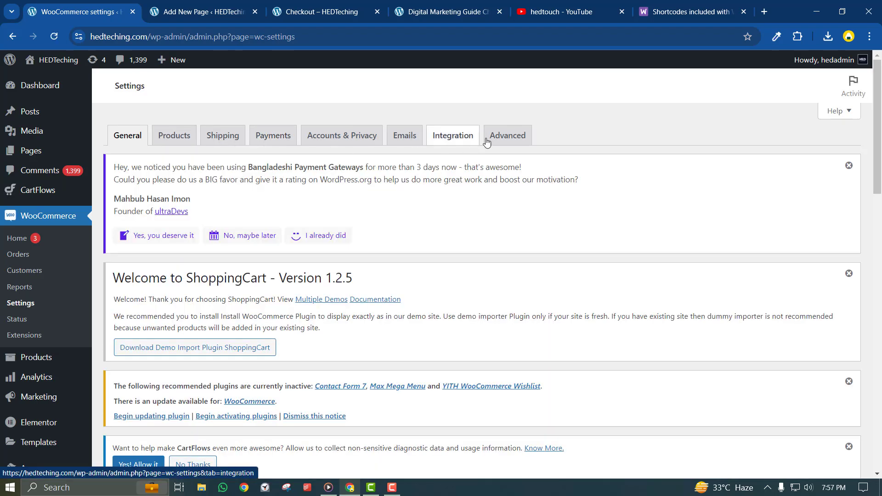
left_click(495, 139)
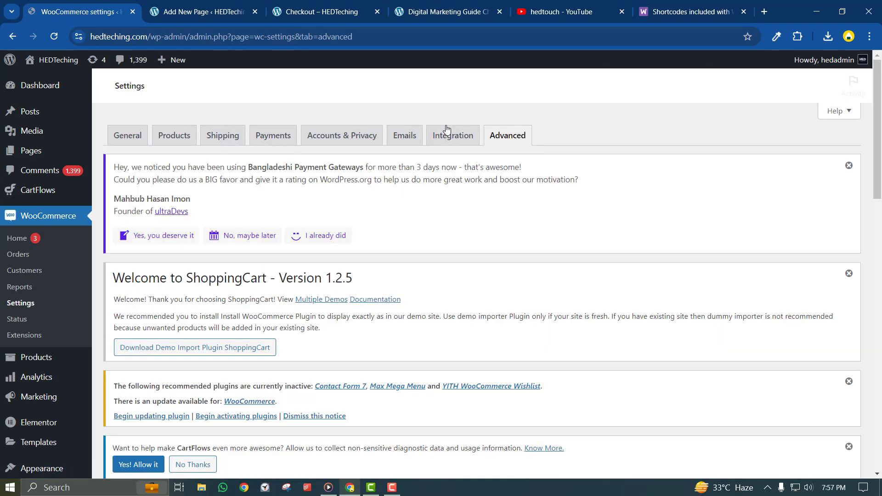
scroll(371, 210, "down", 2)
scroll(370, 210, "down", 8)
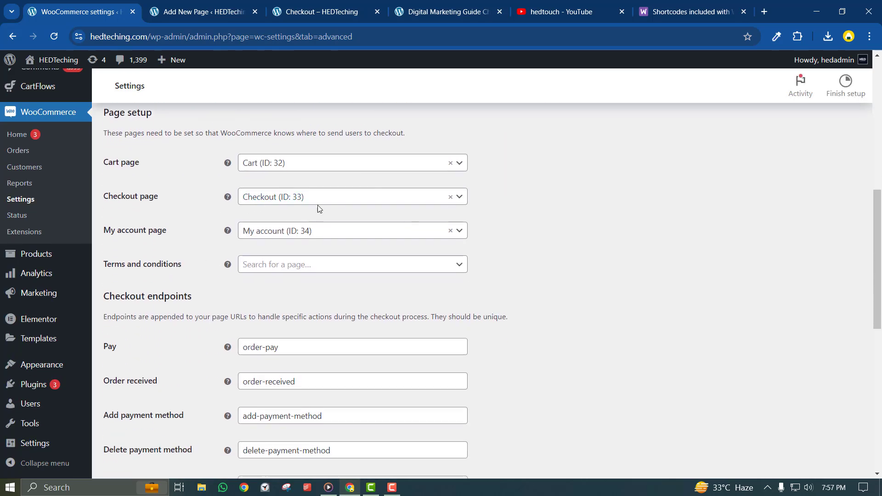
left_click(450, 197)
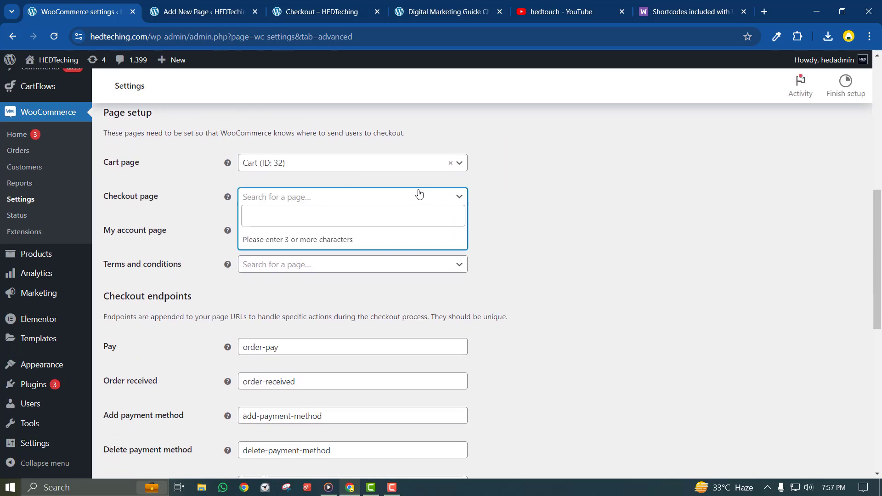
left_click(356, 197)
left_click(355, 196)
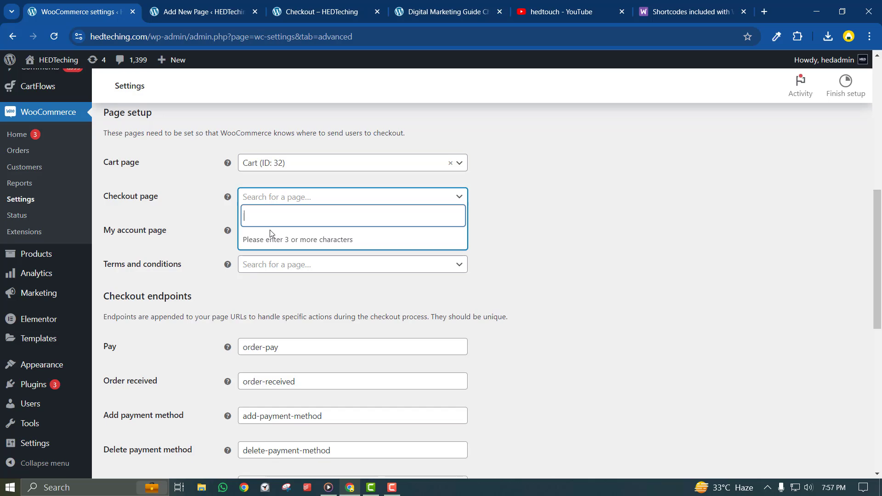
type("check")
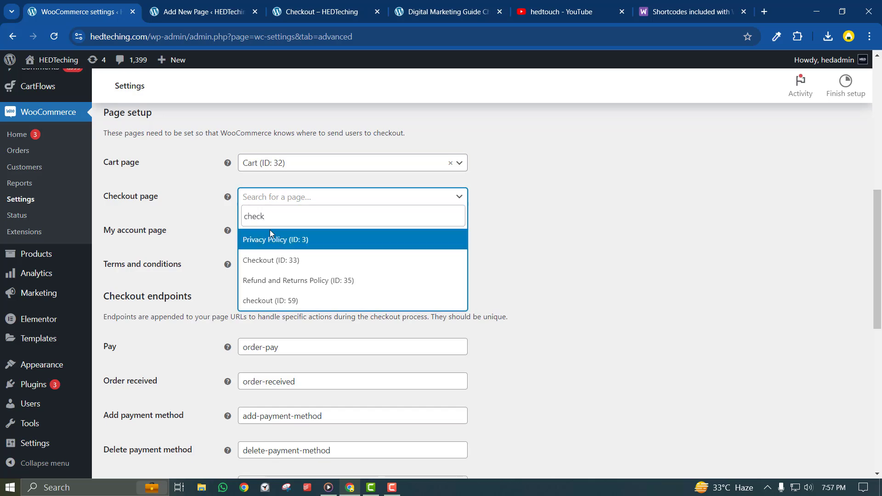
left_click(294, 301)
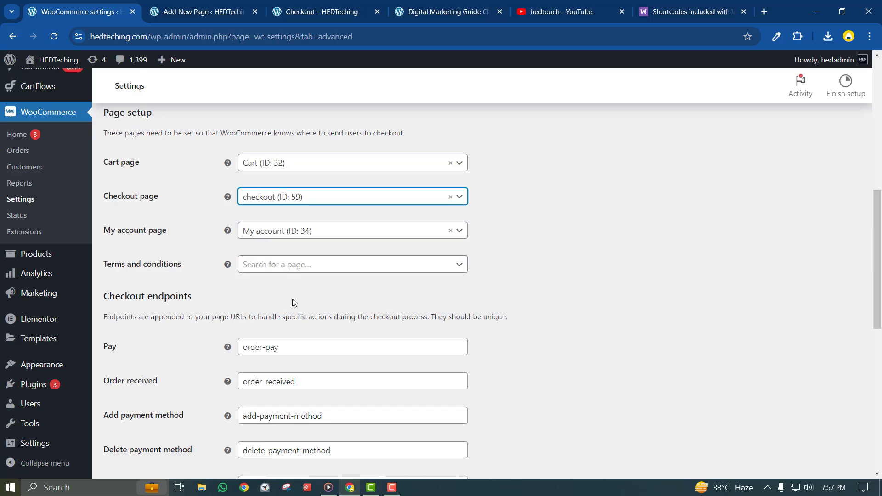
scroll(540, 334, "down", 10)
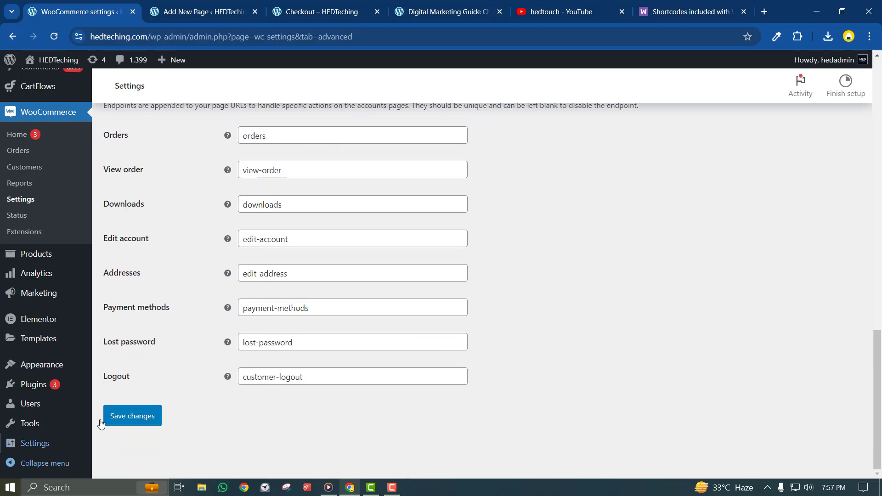
left_click(126, 418)
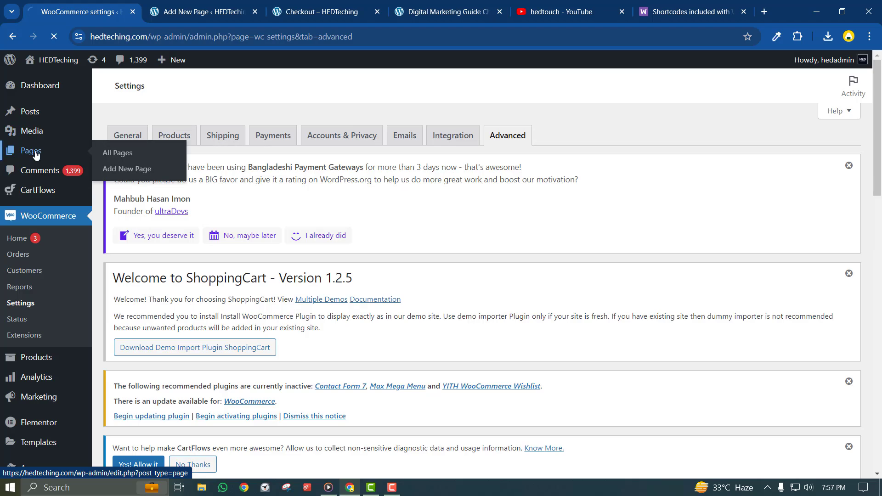
- Reload the original Checkout page on the site and check its payment options
left_click(35, 153)
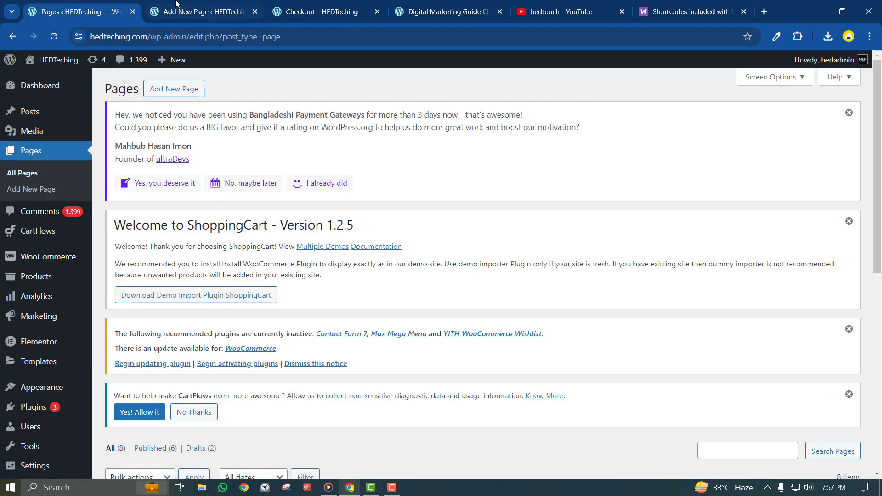
left_click(179, 4)
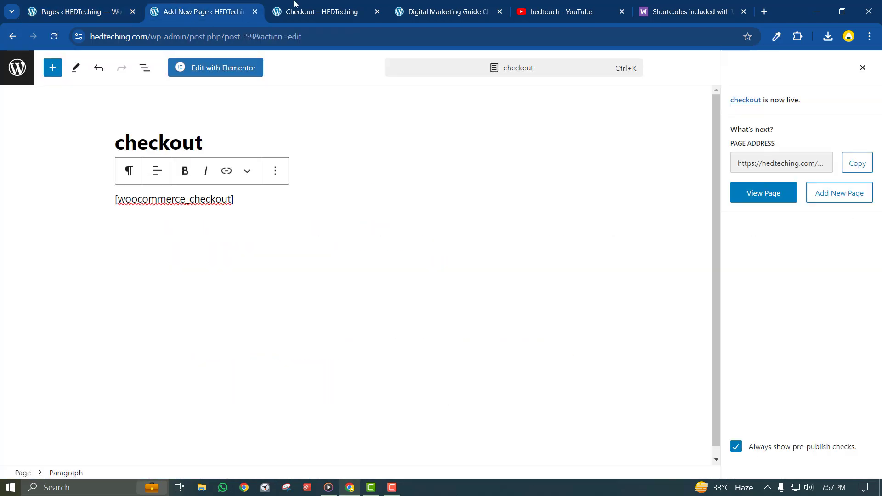
left_click(296, 5)
scroll(301, 216, "up", 10)
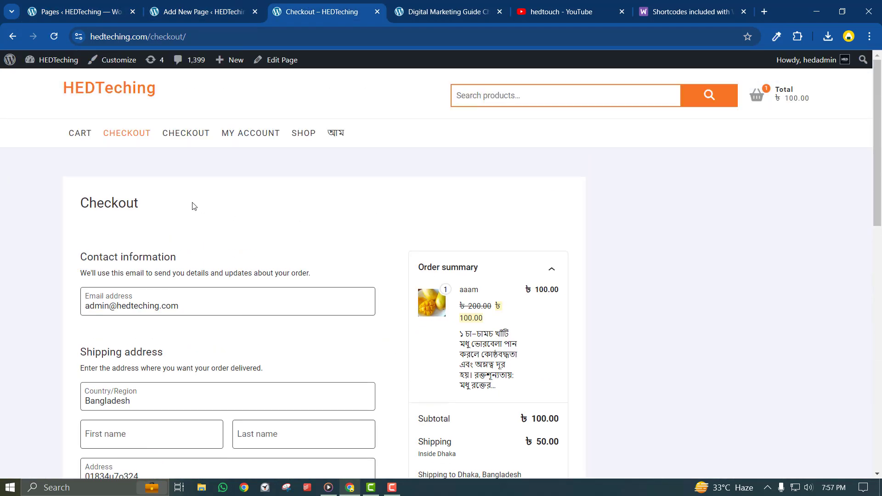
scroll(193, 206, "down", 6)
left_click(53, 37)
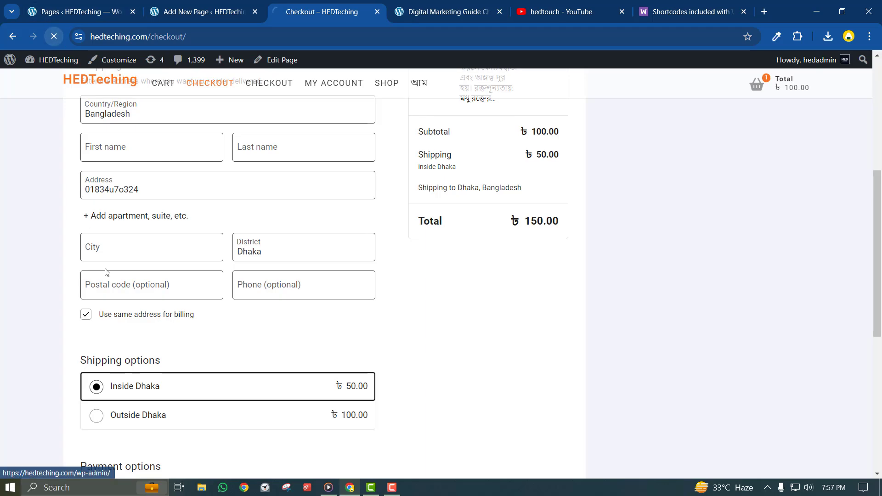
scroll(105, 272, "down", 5)
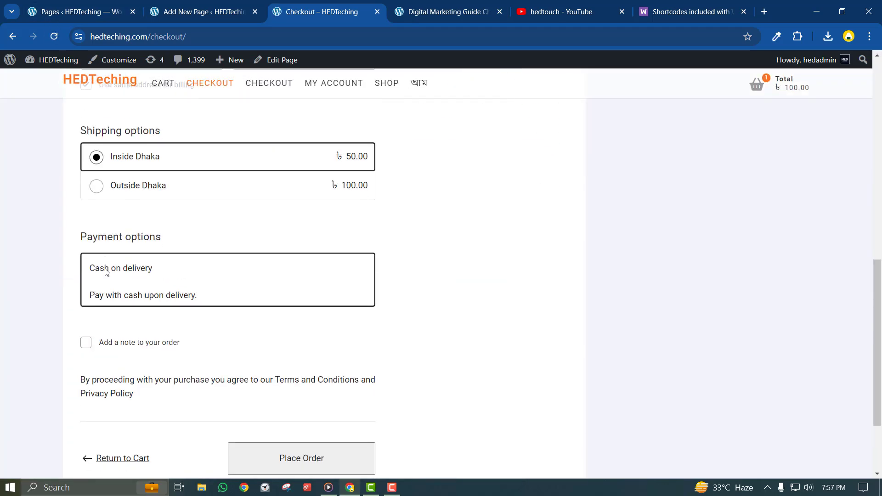
scroll(105, 272, "up", 12)
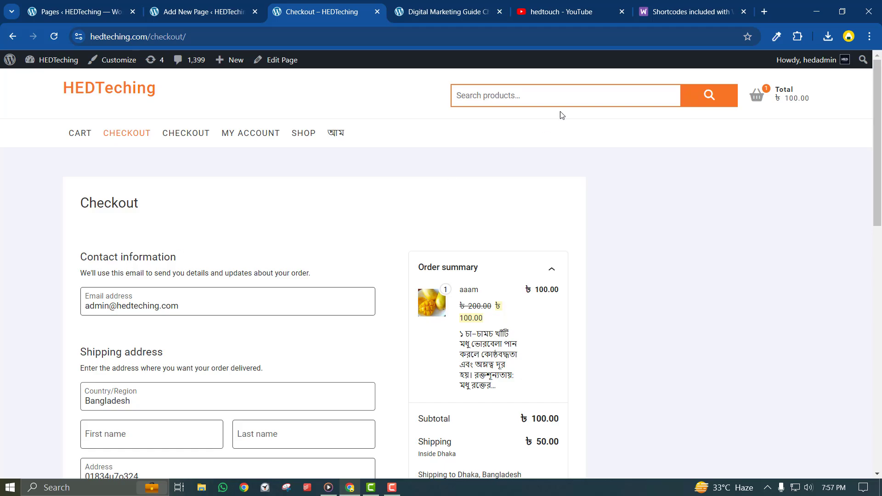
- Refresh the list of all pages and move the original Checkout page to the trash
left_click(222, 3)
left_click(75, 11)
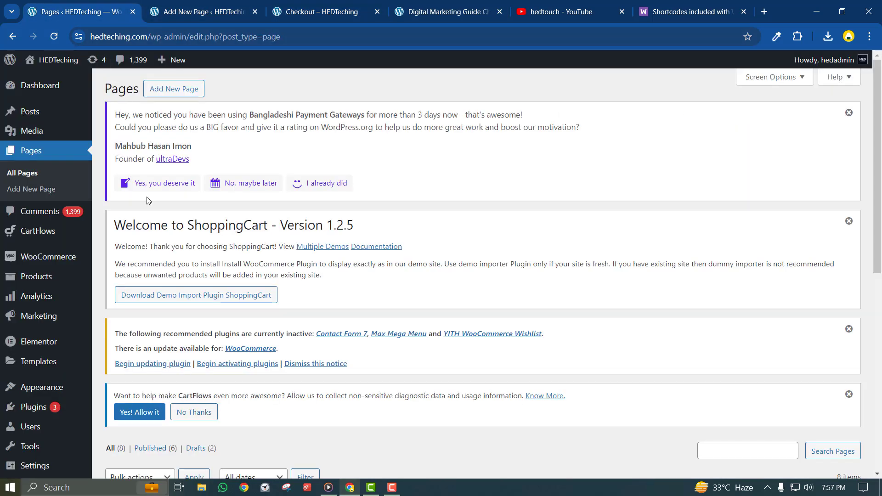
left_click(23, 174)
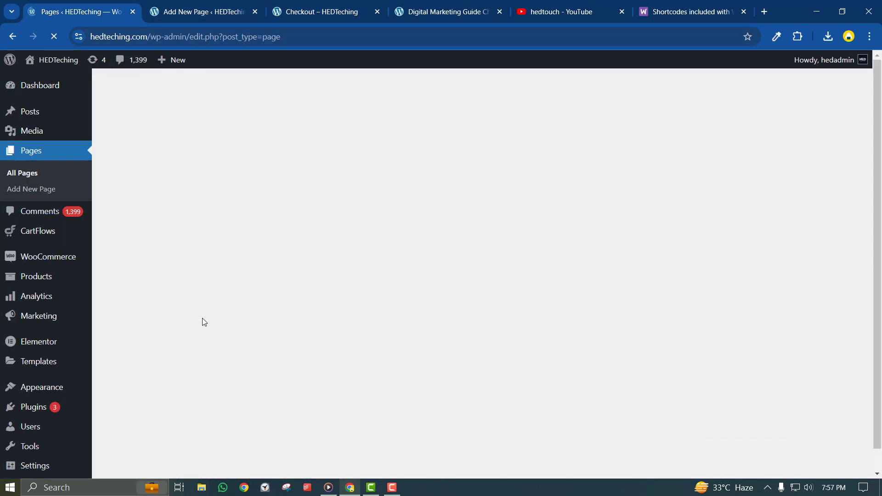
scroll(202, 313, "down", 7)
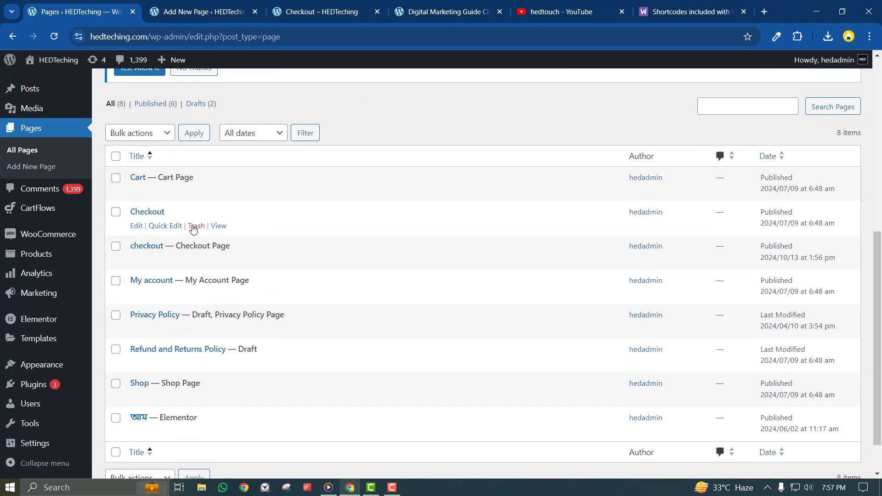
left_click(196, 226)
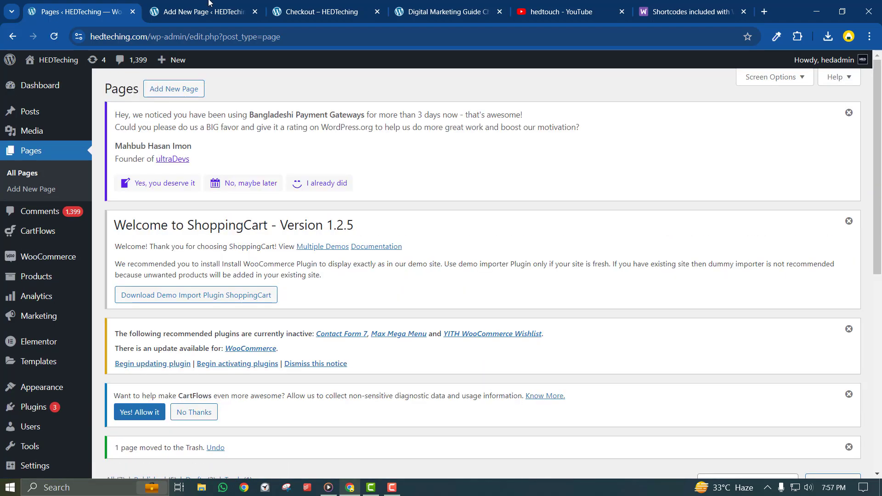
- Open the site in a new browser tab, go to checkout from the cart and check the payment methods offered
left_click(216, 10)
left_click(76, 12)
right_click(36, 77)
left_click(57, 86)
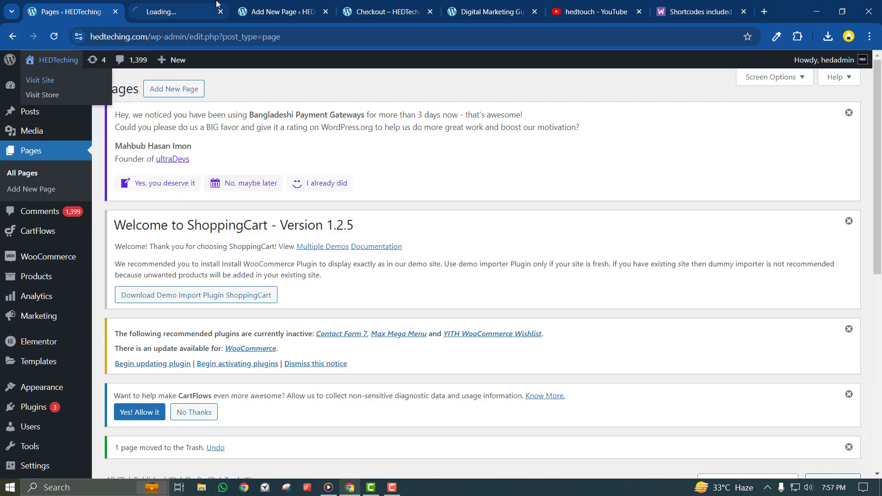
left_click(215, 5)
mouse_move(795, 99)
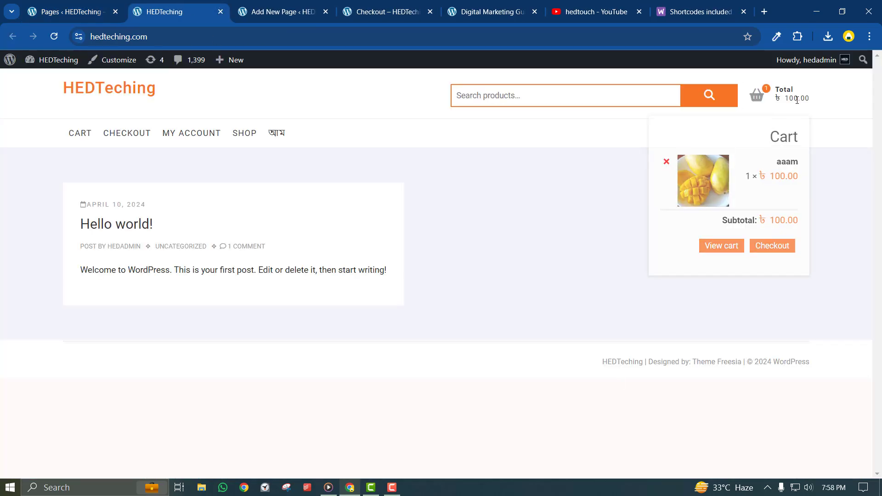
left_click(763, 244)
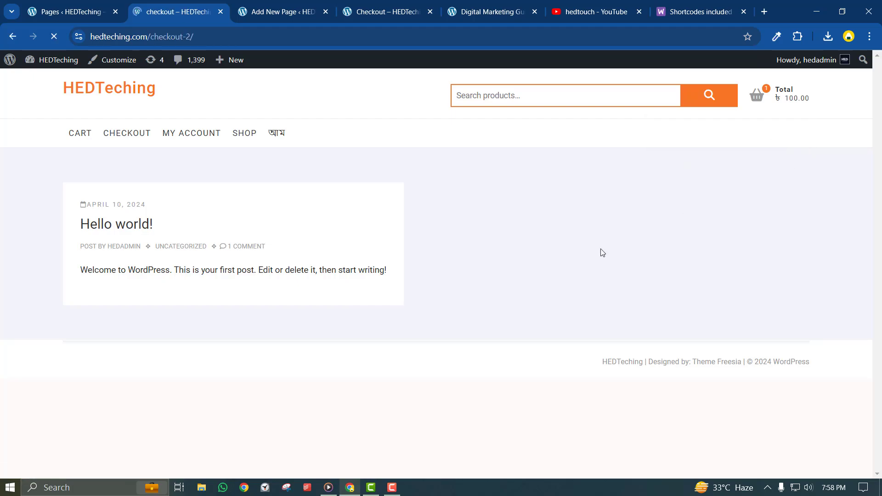
scroll(602, 253, "down", 6)
scroll(599, 257, "down", 10)
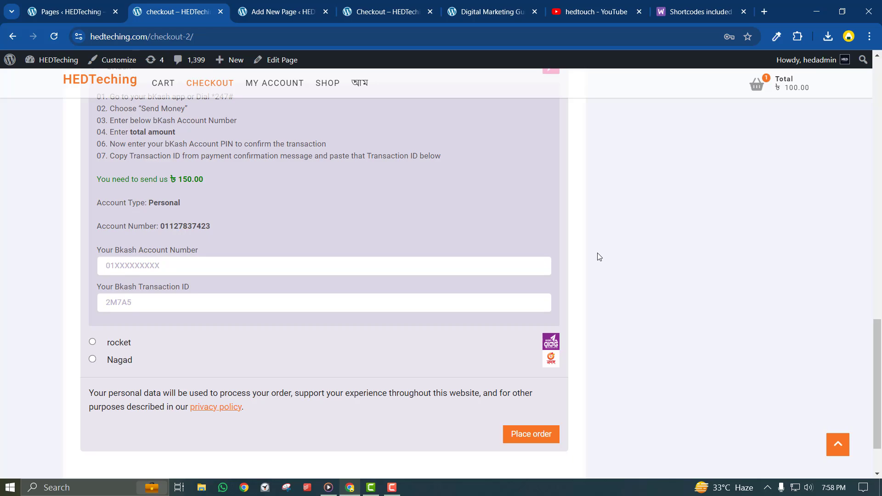
scroll(599, 257, "up", 15)
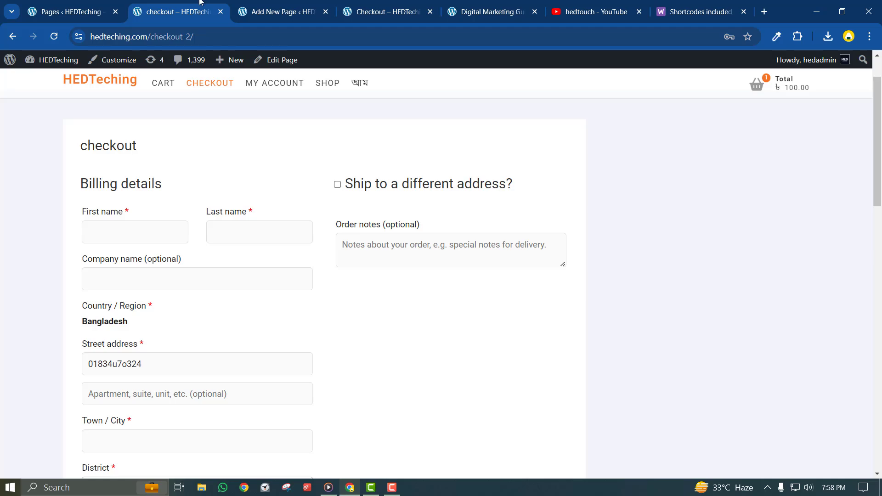
left_click(97, 5)
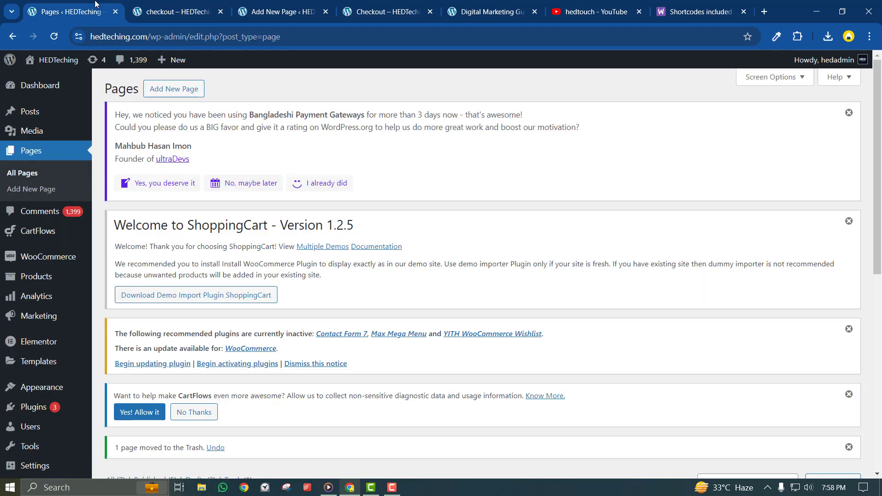